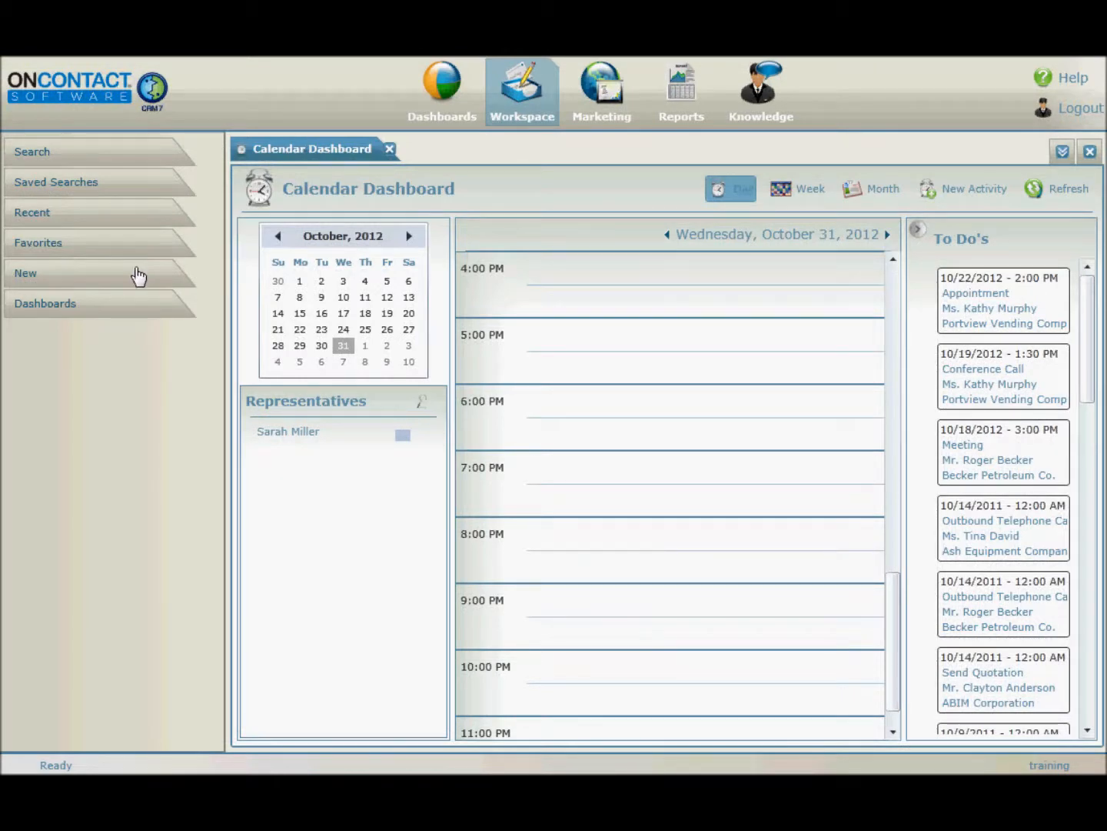
- Start a new company record and name it "Training Company"
{"action": "left_click", "coordinate": [139, 276]}
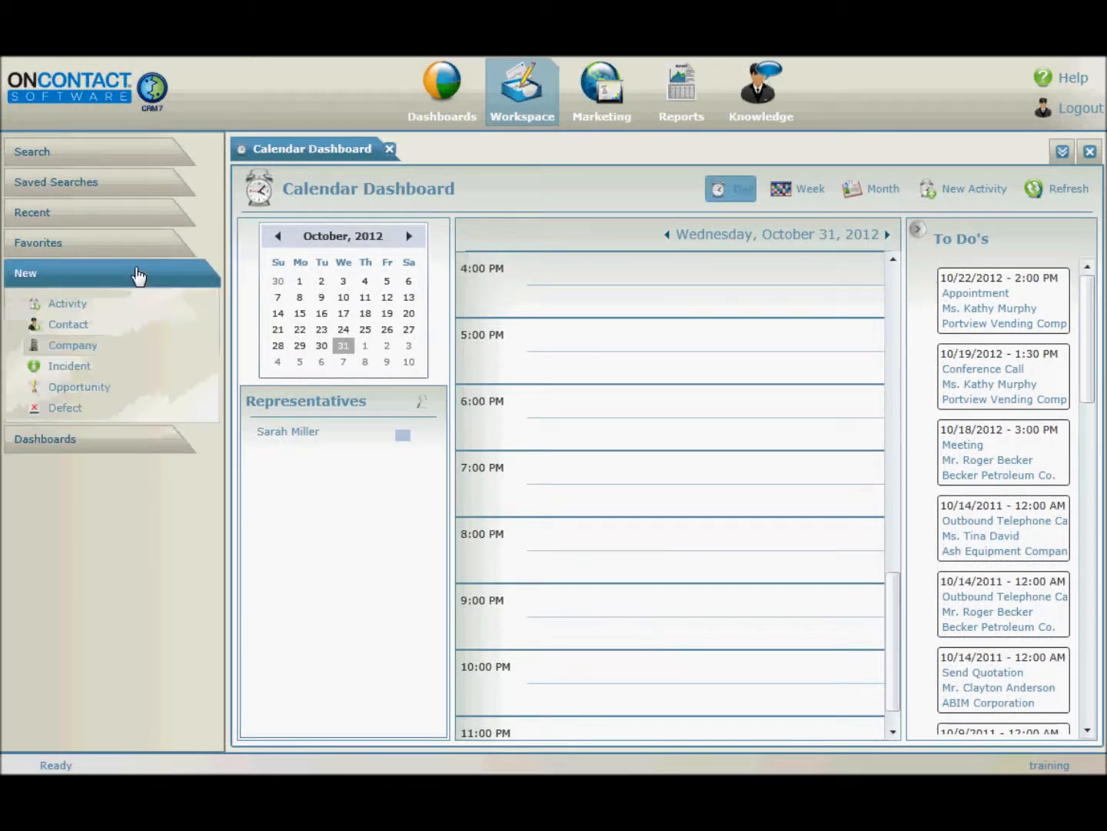
{"action": "left_click", "coordinate": [81, 355]}
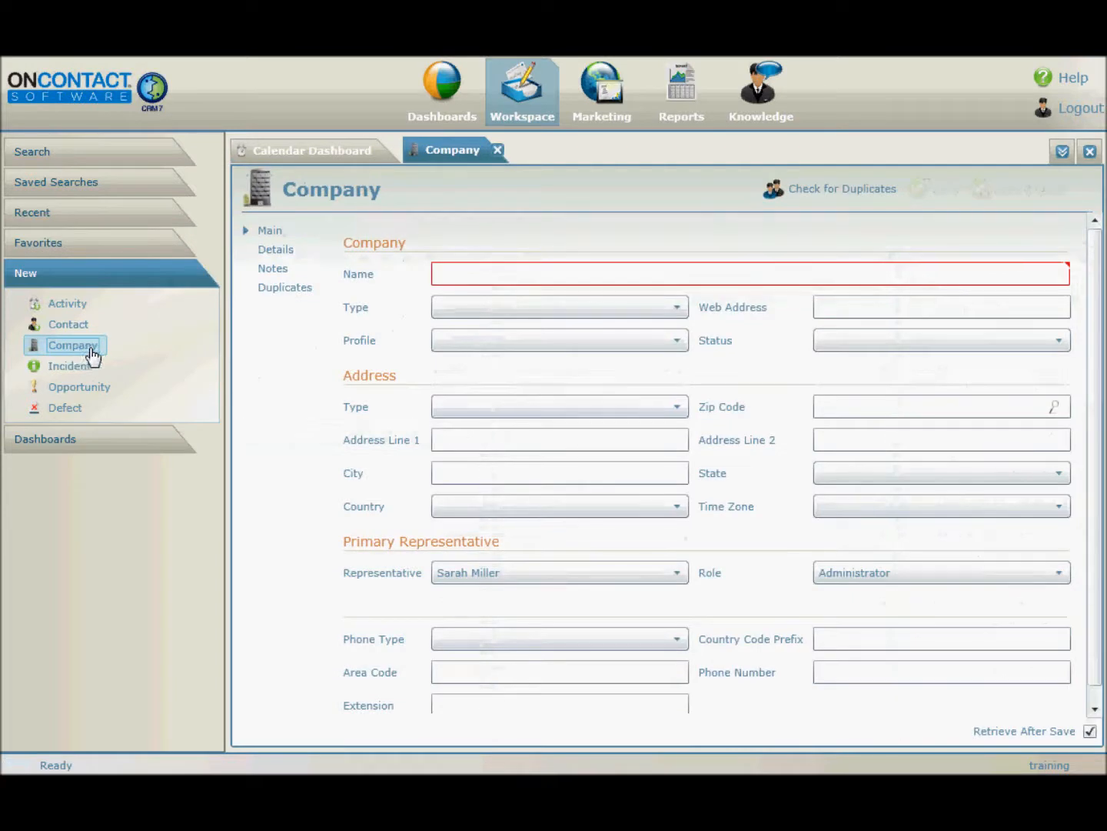
{"action": "left_click", "coordinate": [469, 273]}
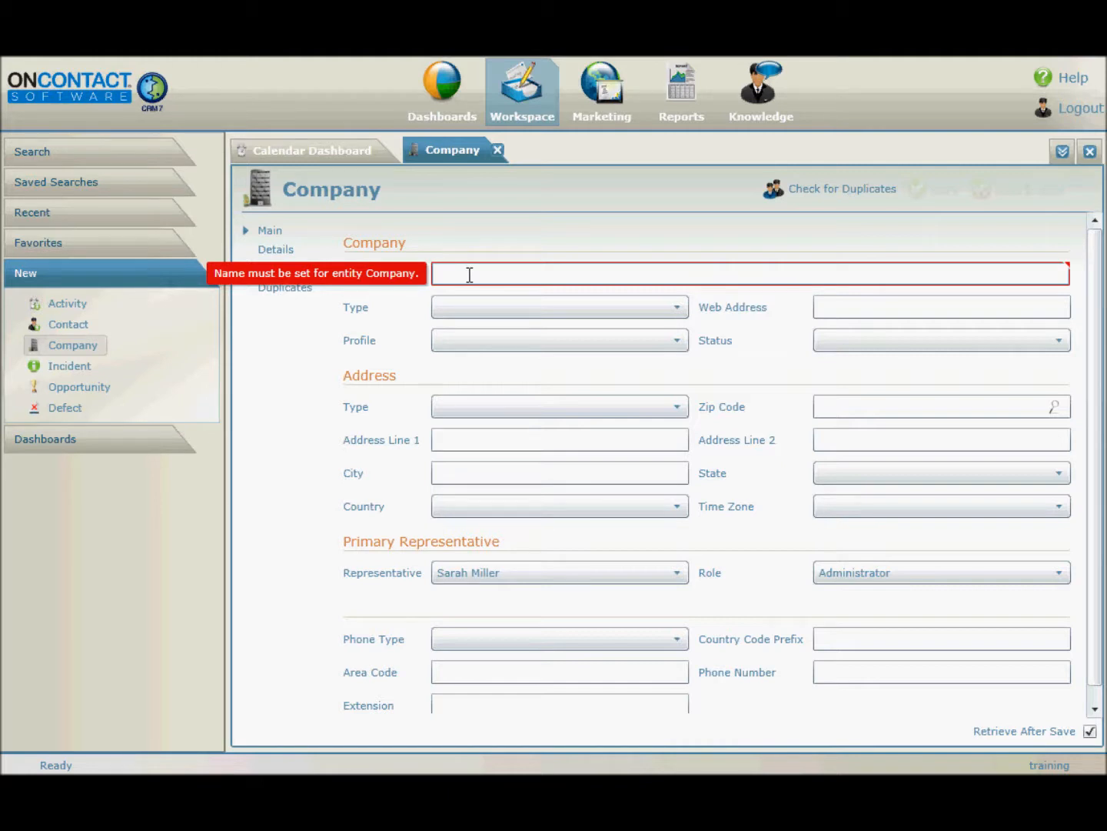
{"action": "type", "text": "Training Company"}
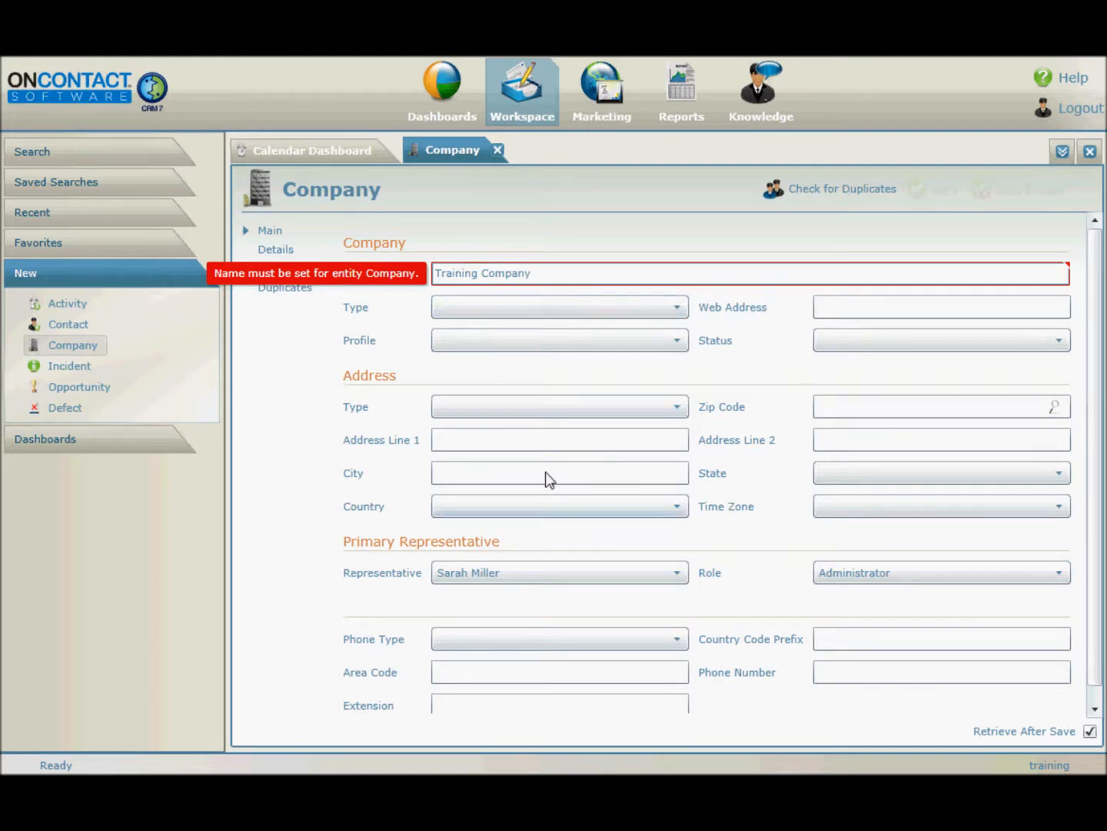
- Look up the company's zip code, pick the matching record for its location, and enter the street address in Address Line 1
{"action": "left_click", "coordinate": [903, 409]}
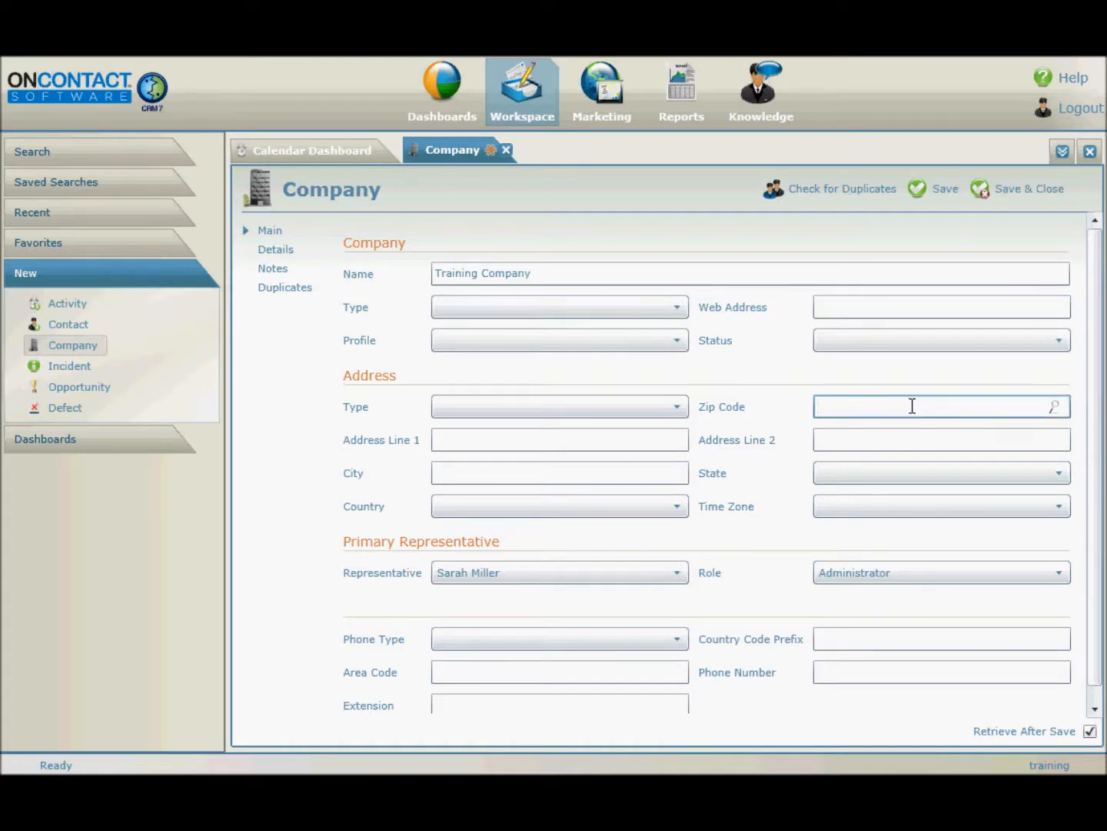
{"action": "left_click", "coordinate": [1056, 408]}
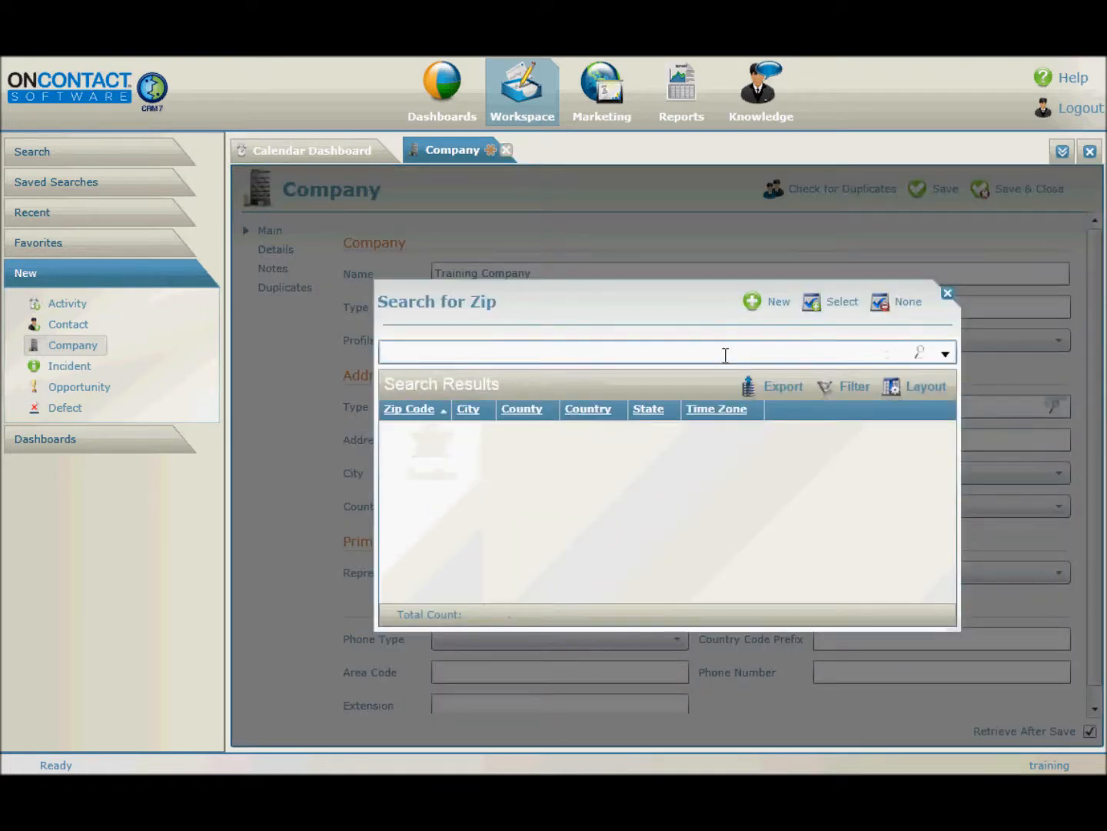
{"action": "type", "text": "53012"}
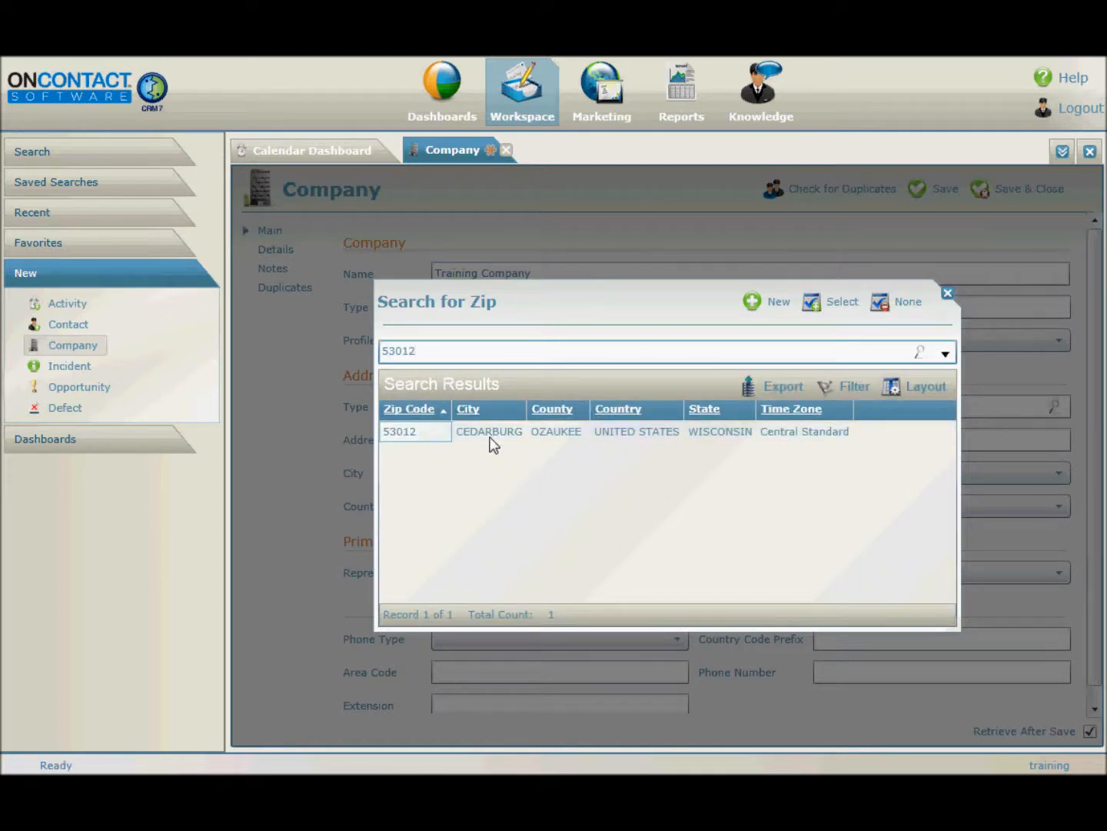
{"action": "double_click", "coordinate": [654, 431]}
{"action": "left_click", "coordinate": [557, 439]}
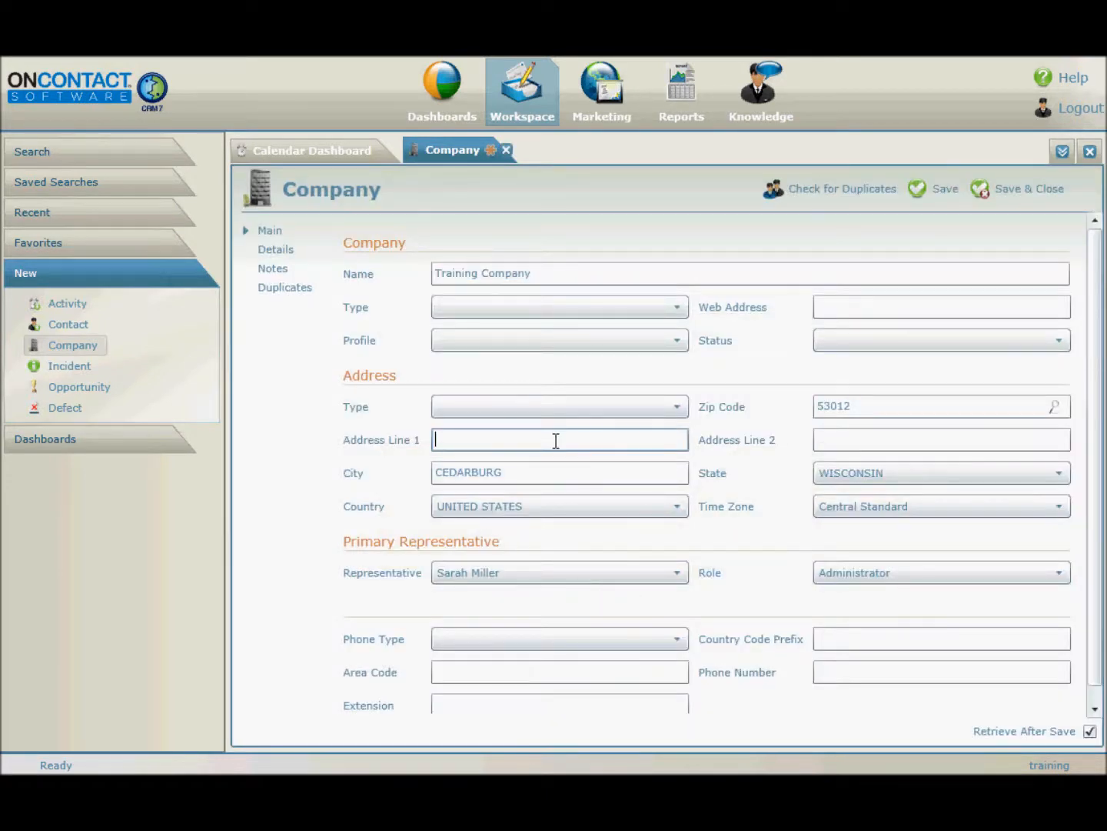
{"action": "type", "text": "123 Easy St"}
- Look through the company's Details, Notes and Duplicates sections and save the company record
{"action": "left_click", "coordinate": [274, 251]}
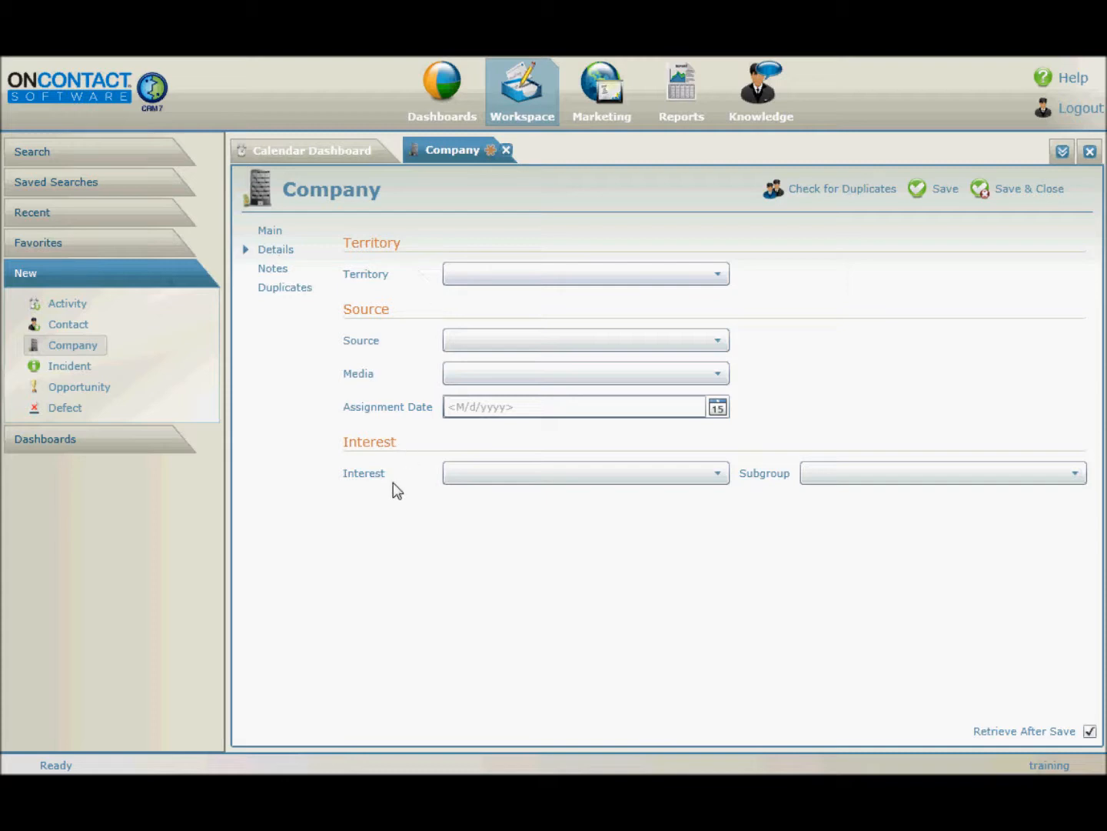
{"action": "left_click", "coordinate": [283, 271]}
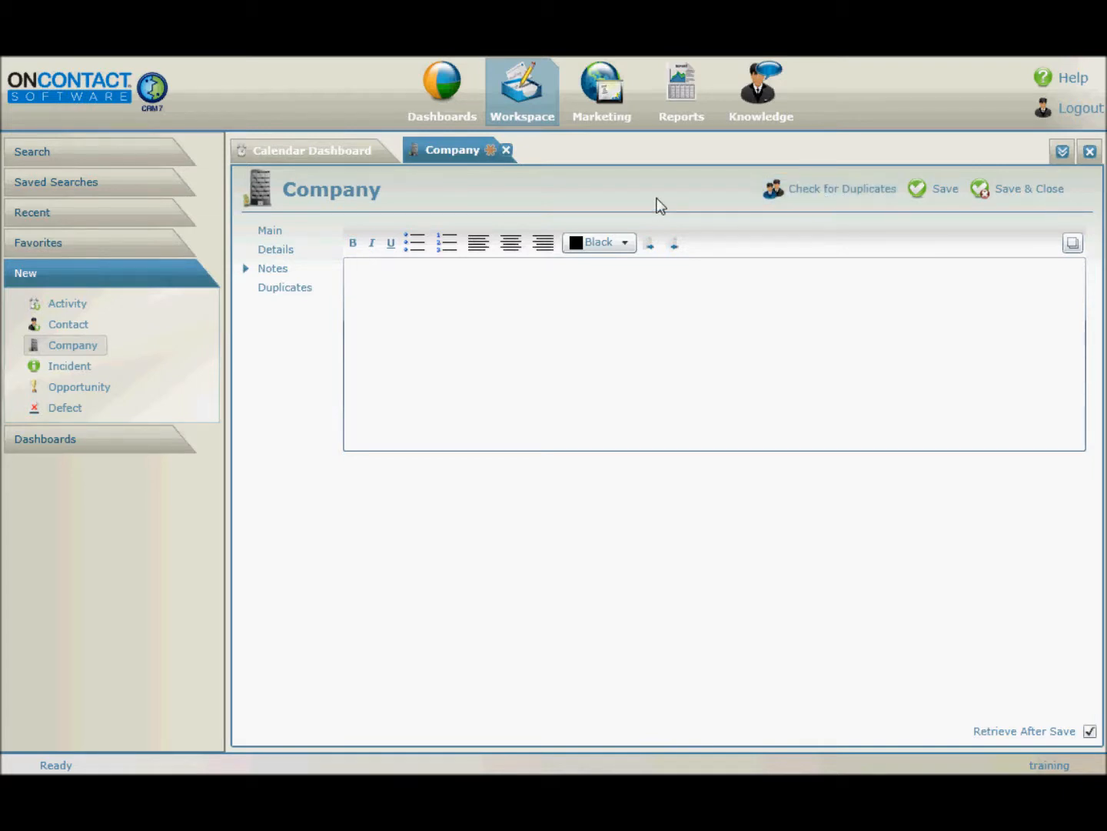
{"action": "left_click", "coordinate": [277, 291]}
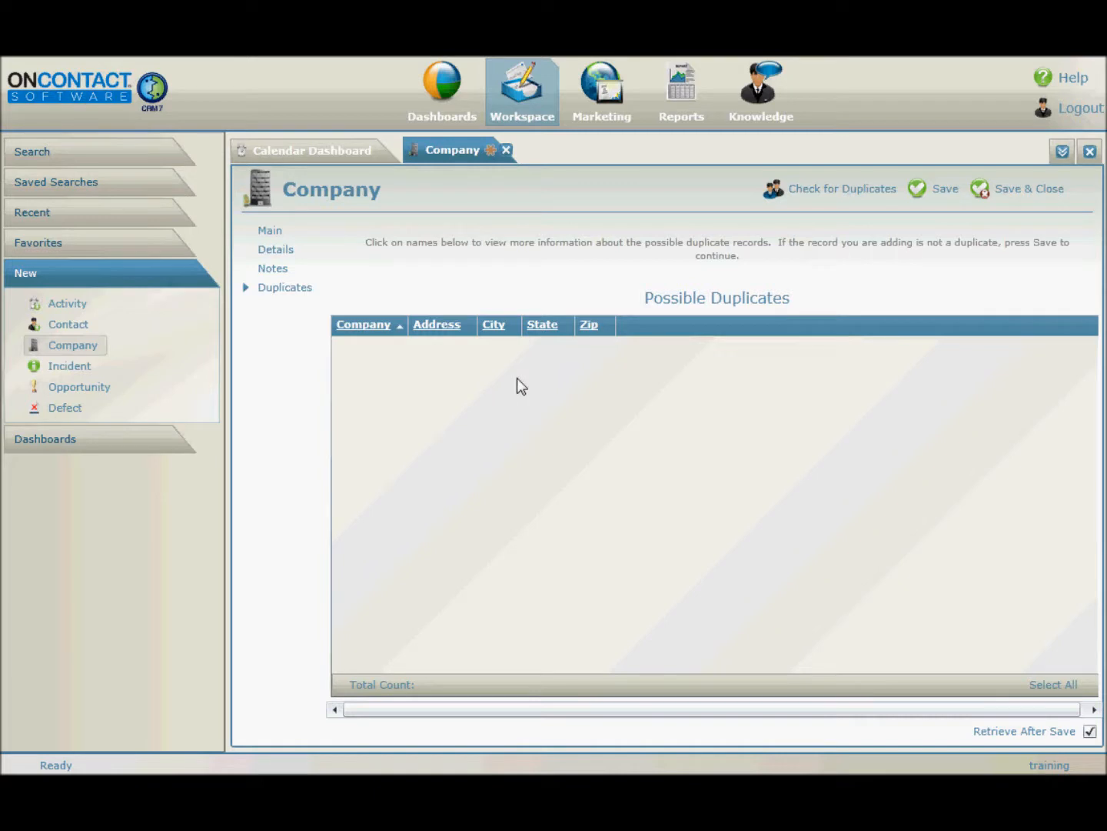
{"action": "left_click", "coordinate": [939, 188]}
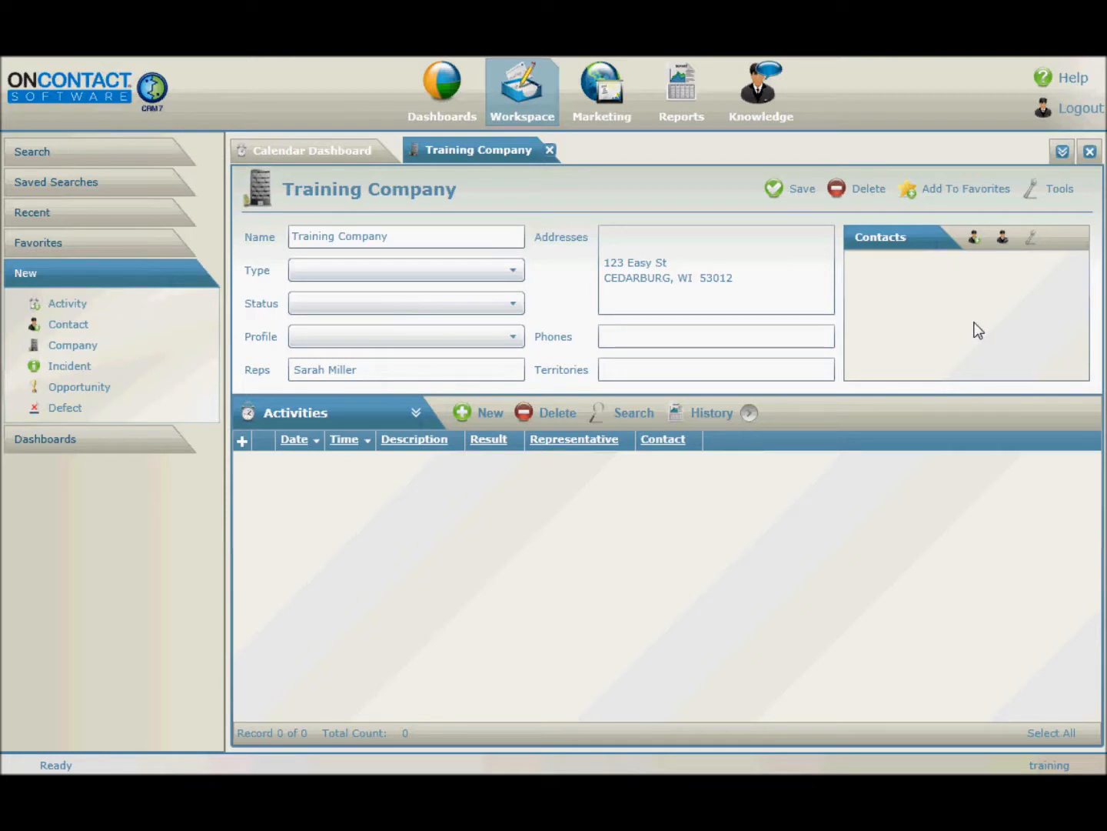
- Start a new contact for Training Company and enter the contact's first and last name
{"action": "left_click", "coordinate": [974, 239]}
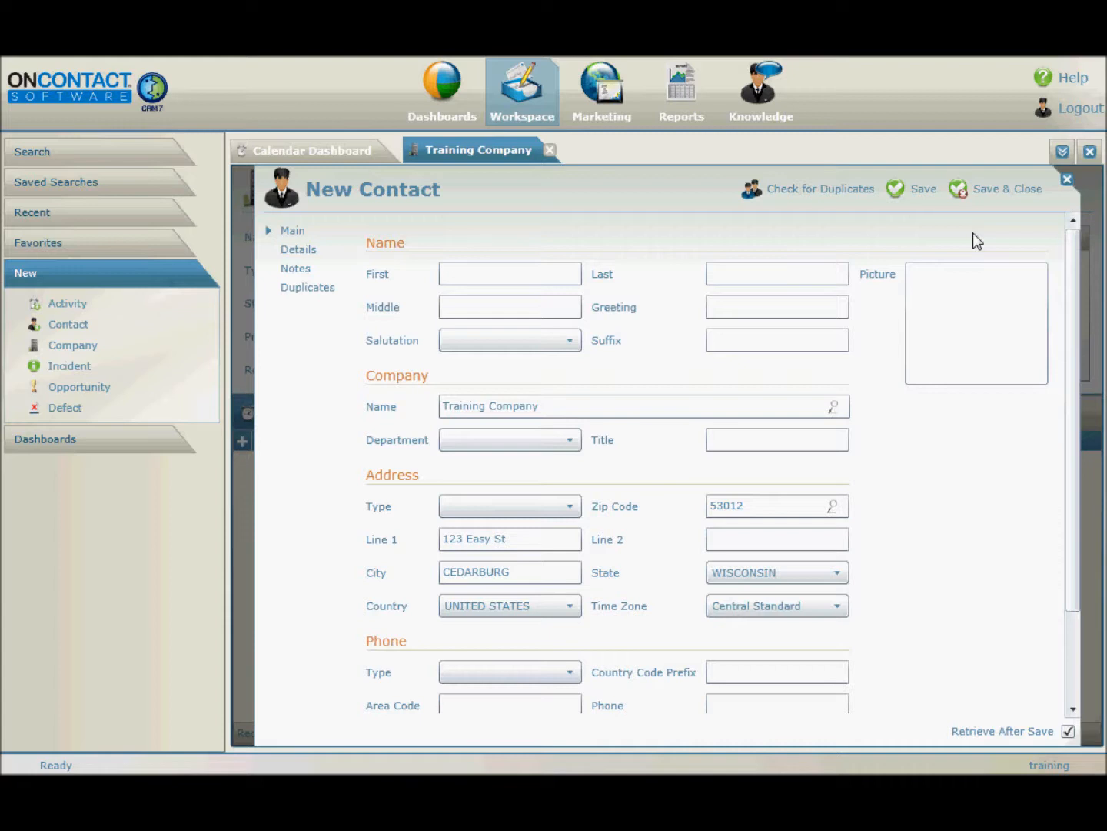
{"action": "left_click", "coordinate": [531, 274]}
{"action": "type", "text": "Training"}
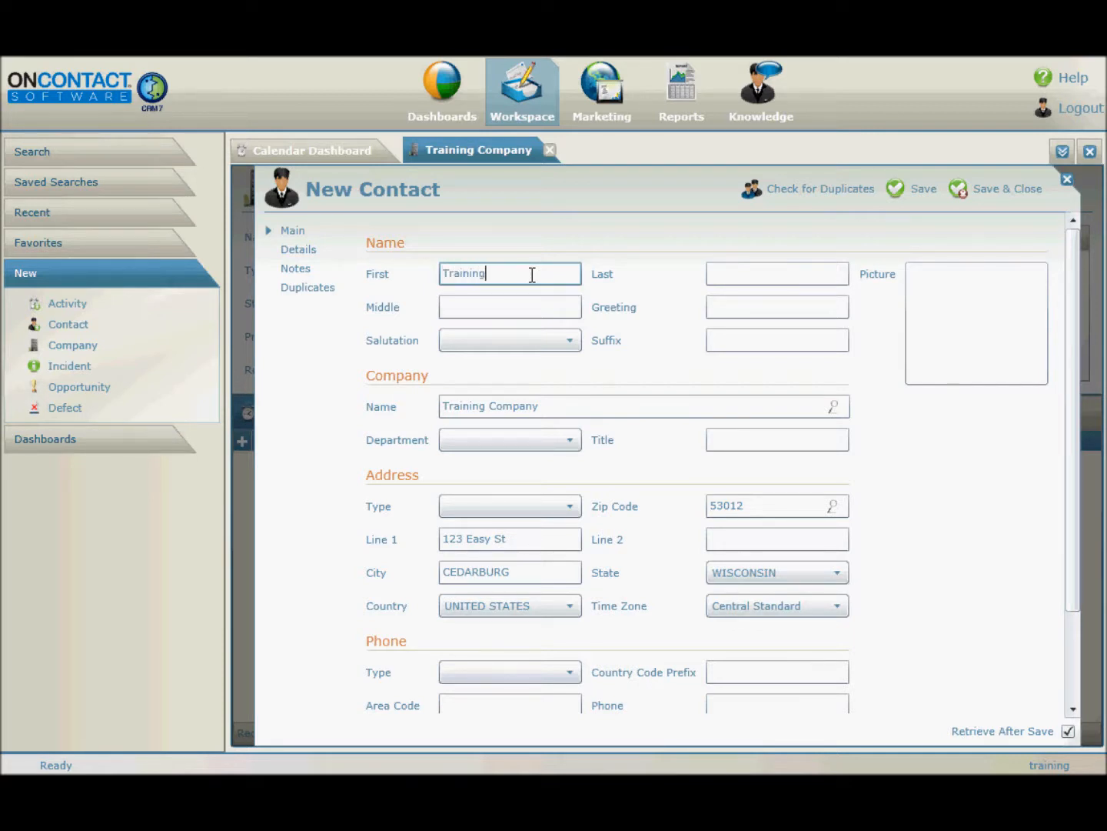
{"action": "key", "text": "Tab"}
{"action": "type", "text": "C"}
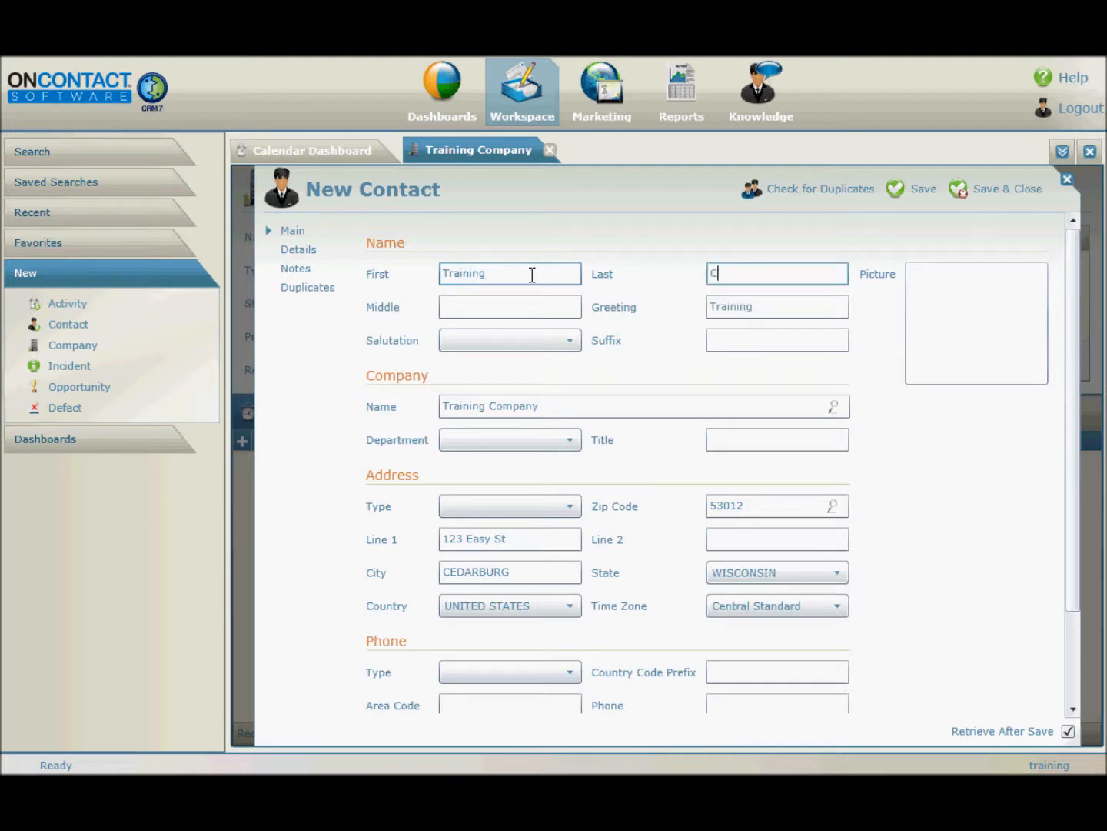
{"action": "type", "text": "ontact"}
- Look through the new contact's Details and Notes sections, and save and close the contact
{"action": "left_click", "coordinate": [293, 250]}
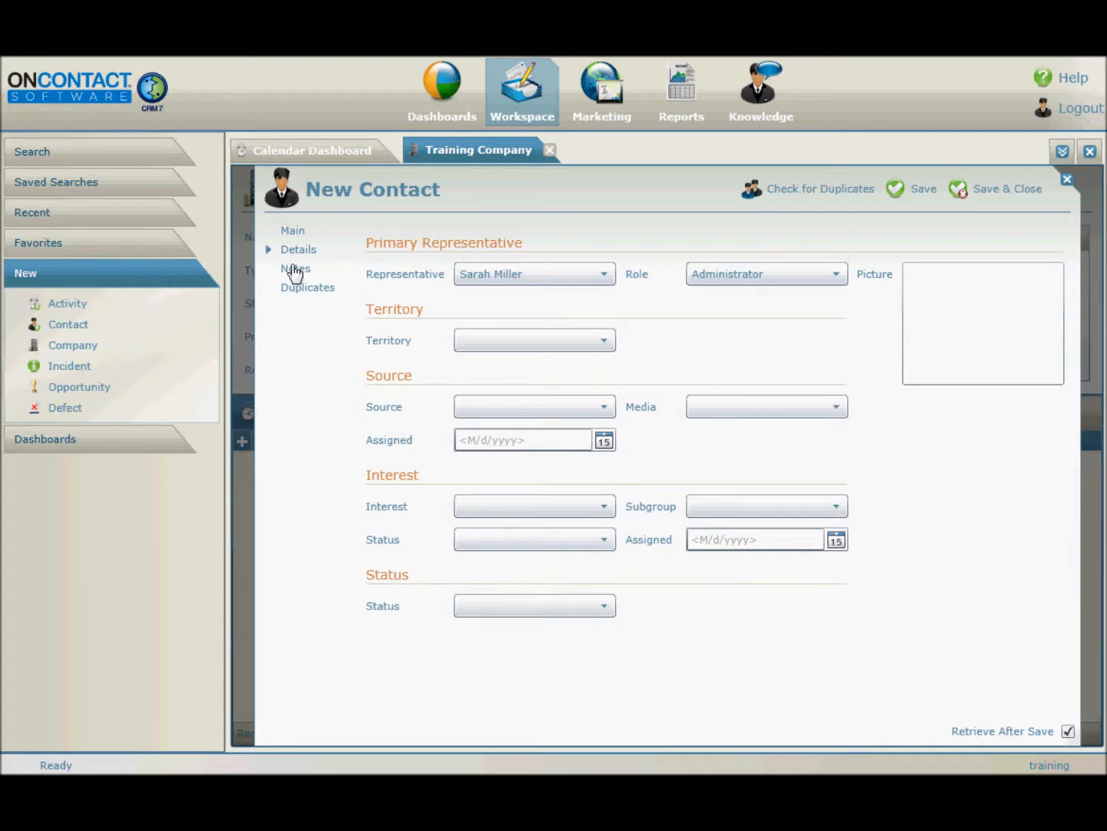
{"action": "left_click", "coordinate": [294, 271]}
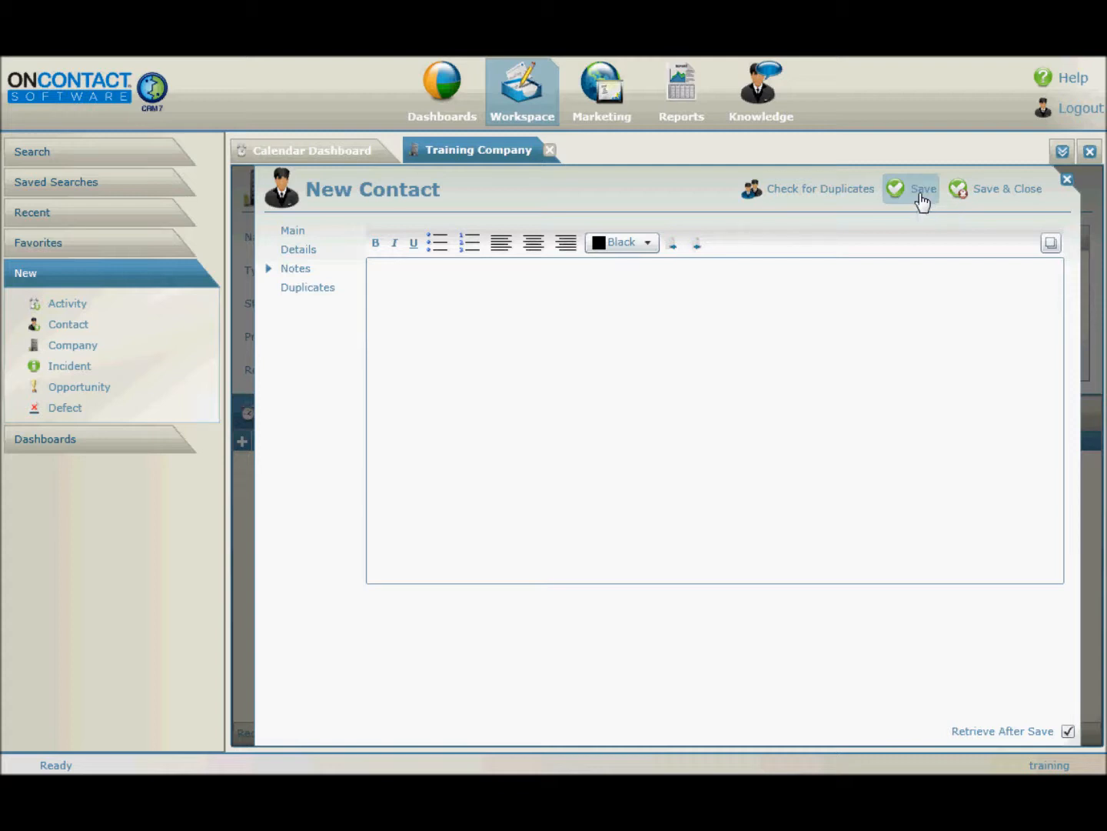
{"action": "left_click", "coordinate": [998, 189]}
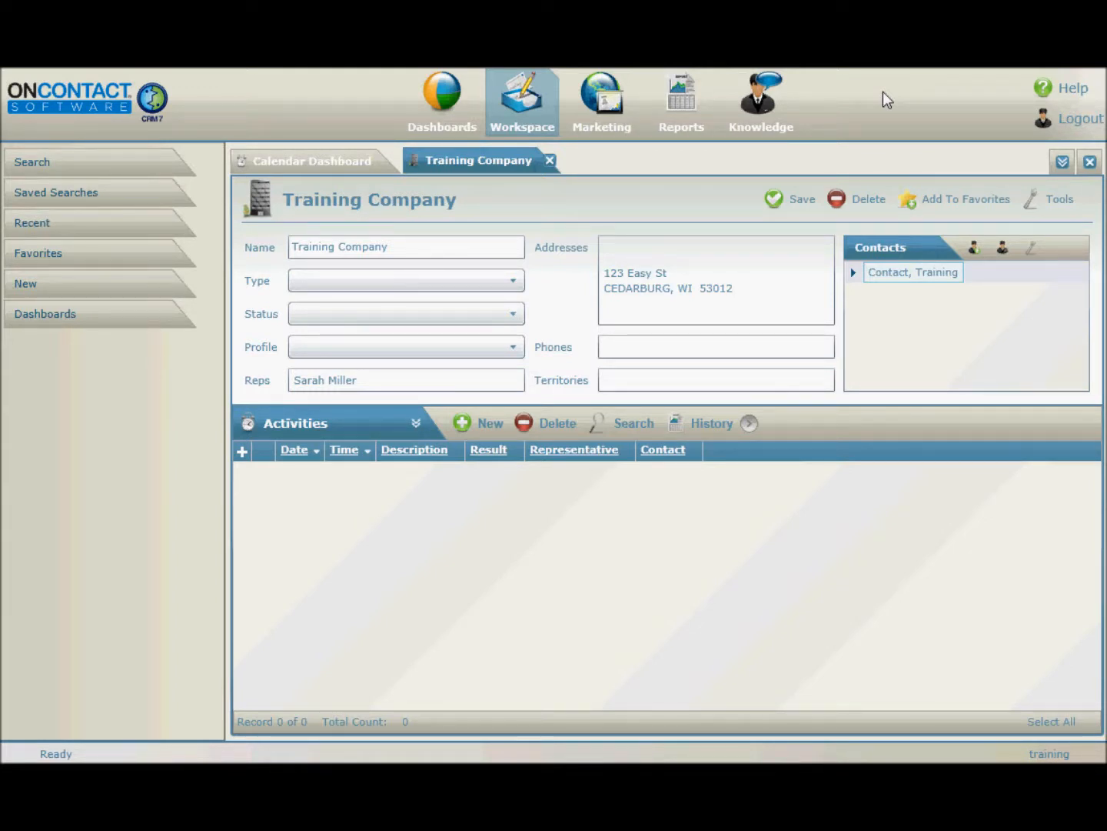
- Create an opportunity for Training Company with the default description "Training Company Opportunity", and save and close it
{"action": "left_click", "coordinate": [418, 424]}
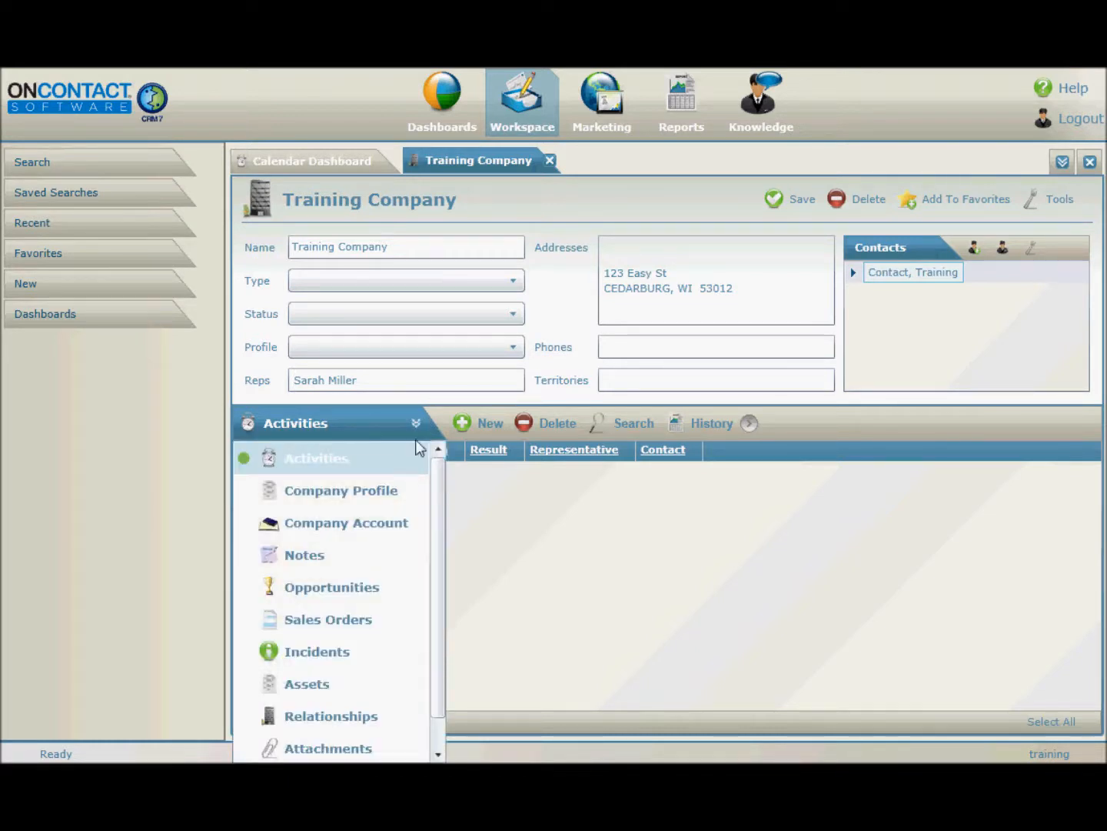
{"action": "left_click", "coordinate": [357, 591]}
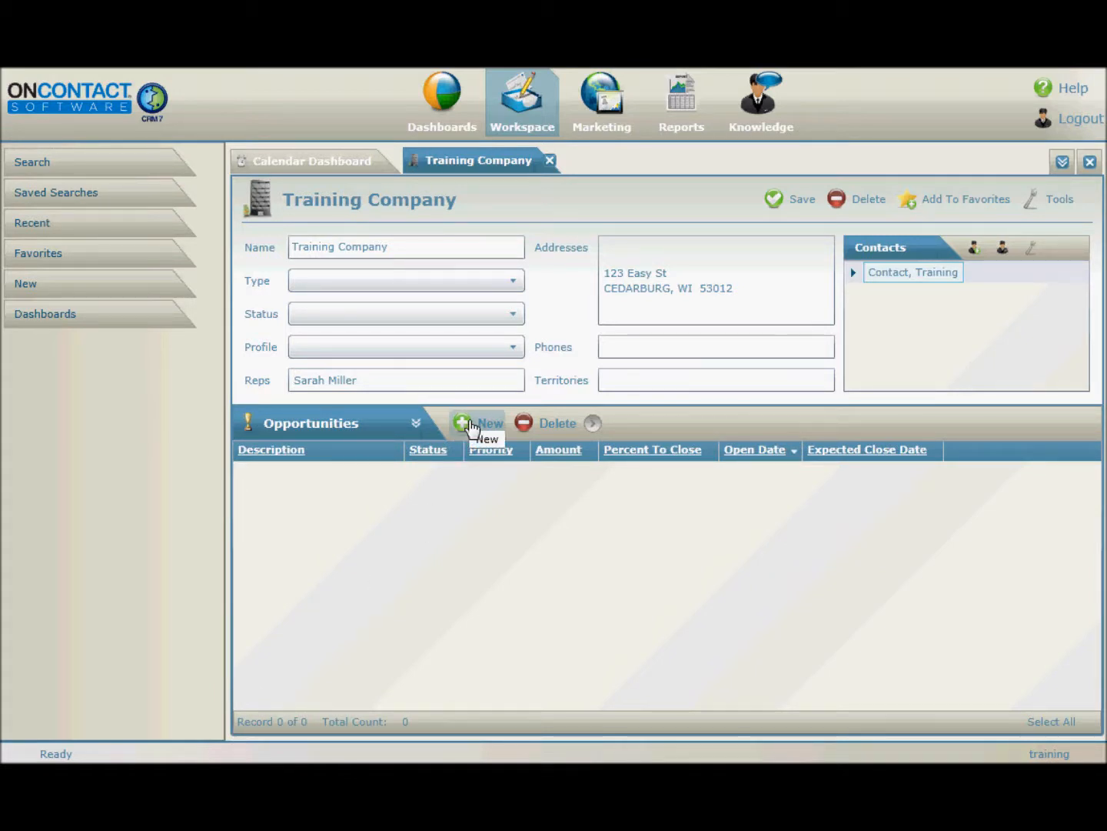
{"action": "left_click", "coordinate": [470, 426]}
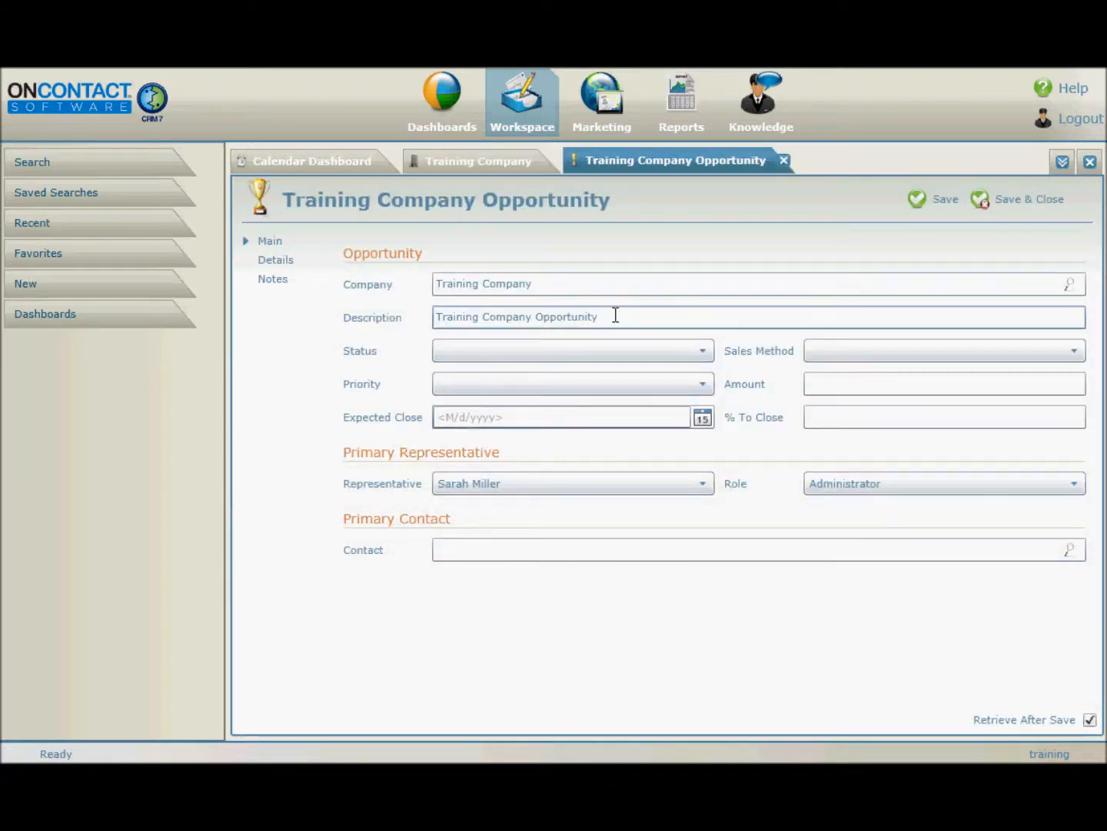
{"action": "left_click_drag", "start_coordinate": [615, 315], "coordinate": [431, 327]}
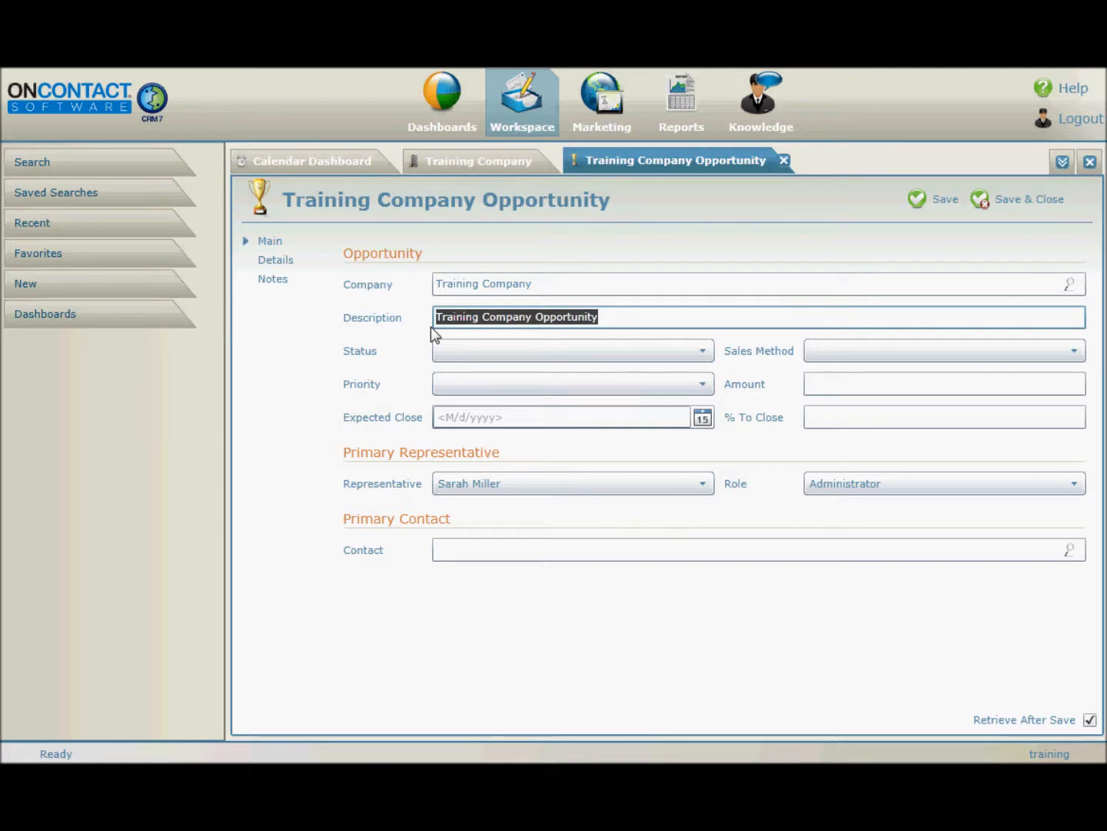
{"action": "left_click", "coordinate": [1017, 206]}
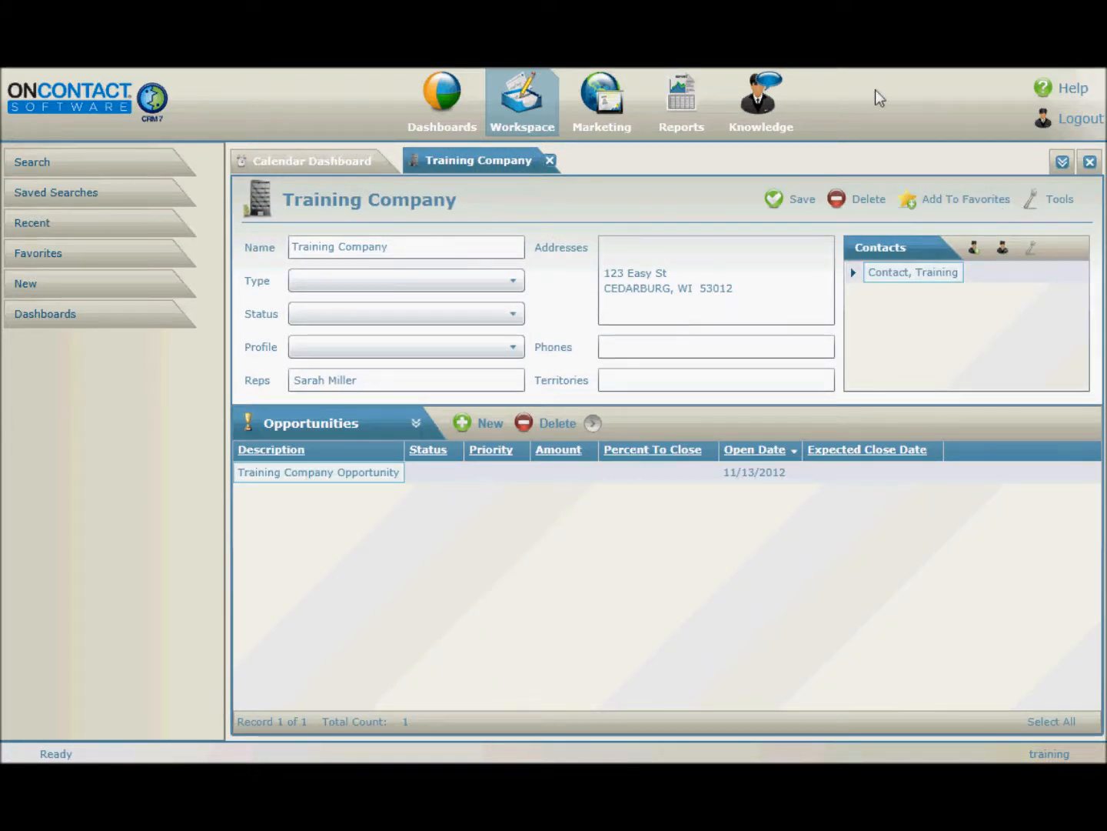
- Create an incident for Training Company with the default field values, and save and close it
{"action": "left_click", "coordinate": [415, 424]}
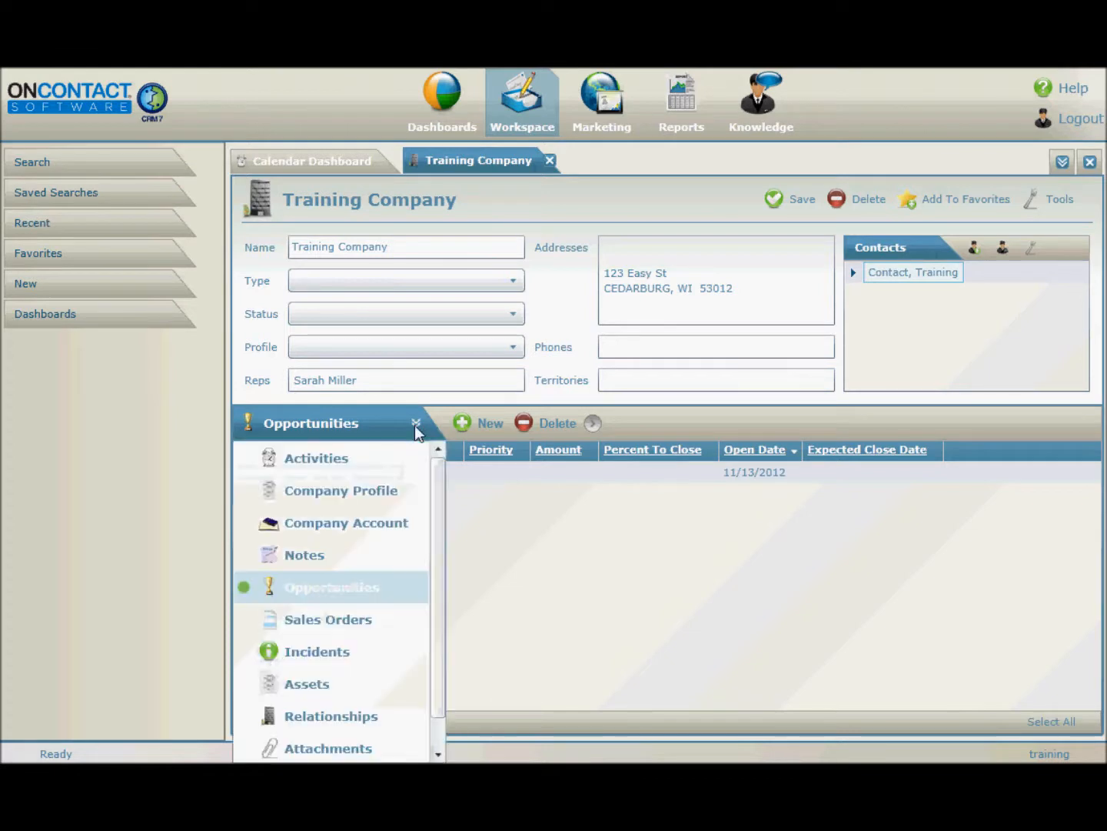
{"action": "left_click", "coordinate": [363, 653]}
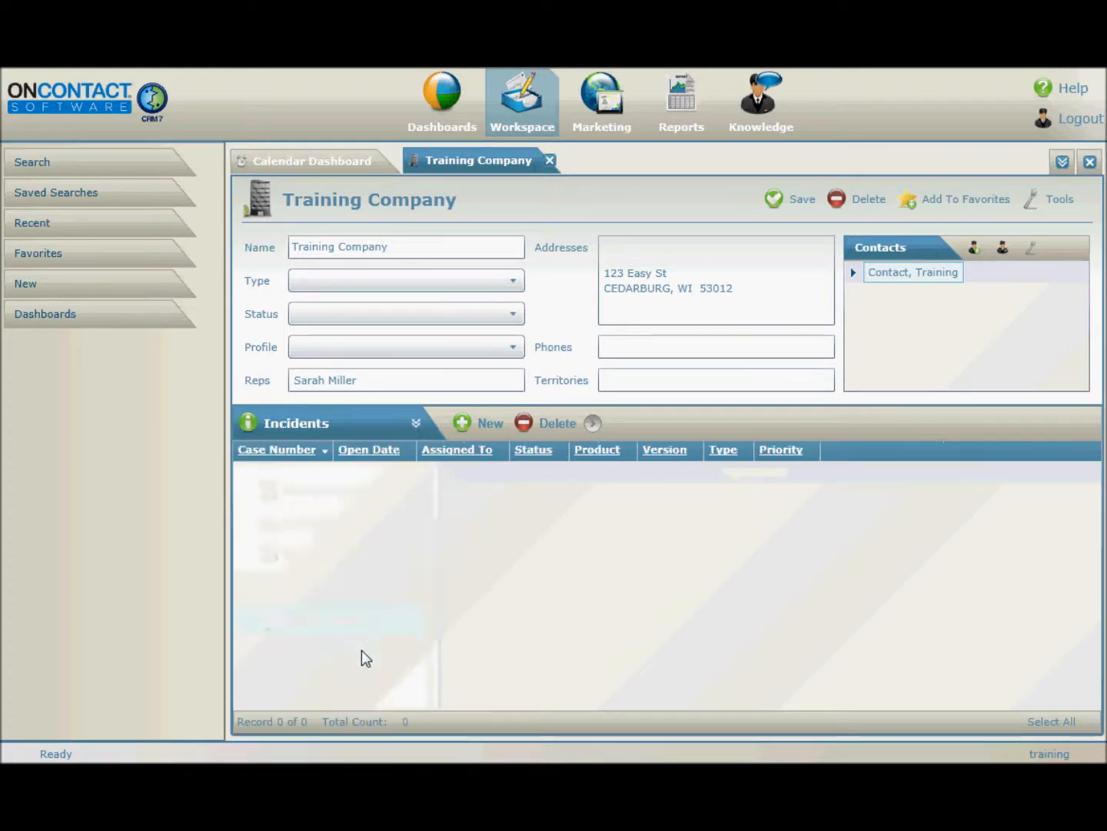
{"action": "left_click", "coordinate": [483, 430]}
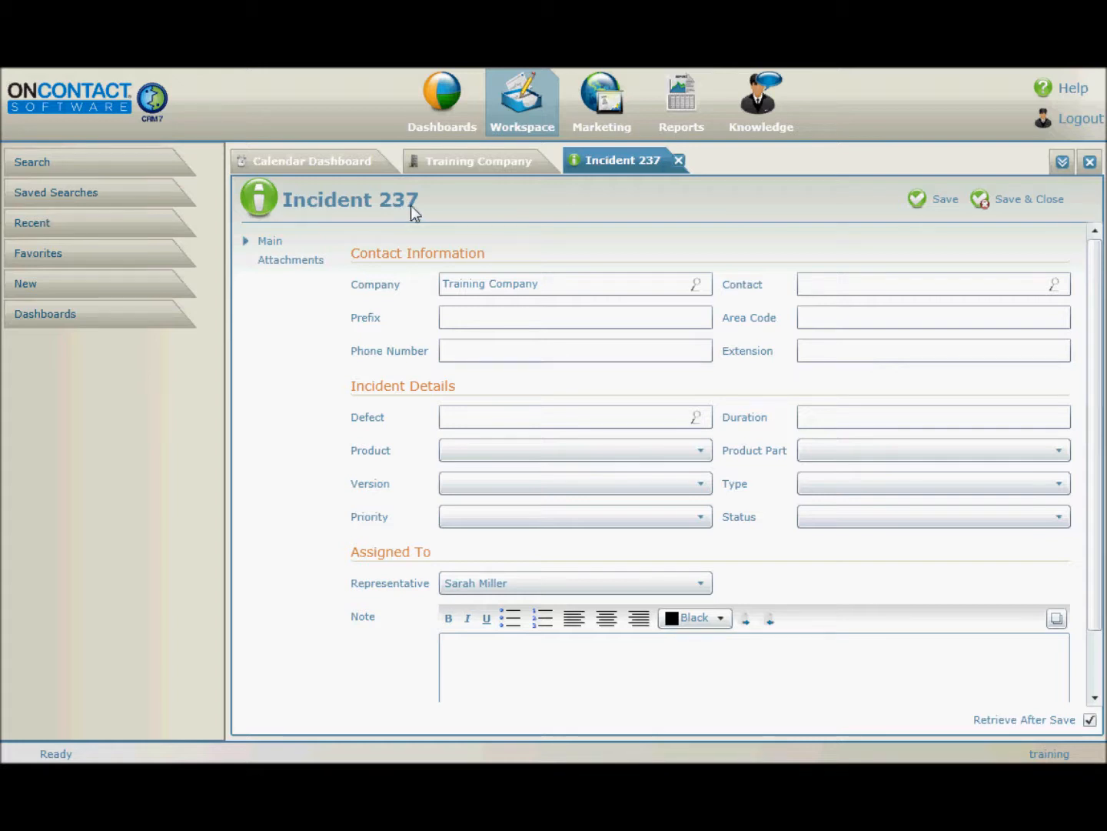
{"action": "left_click", "coordinate": [1005, 198]}
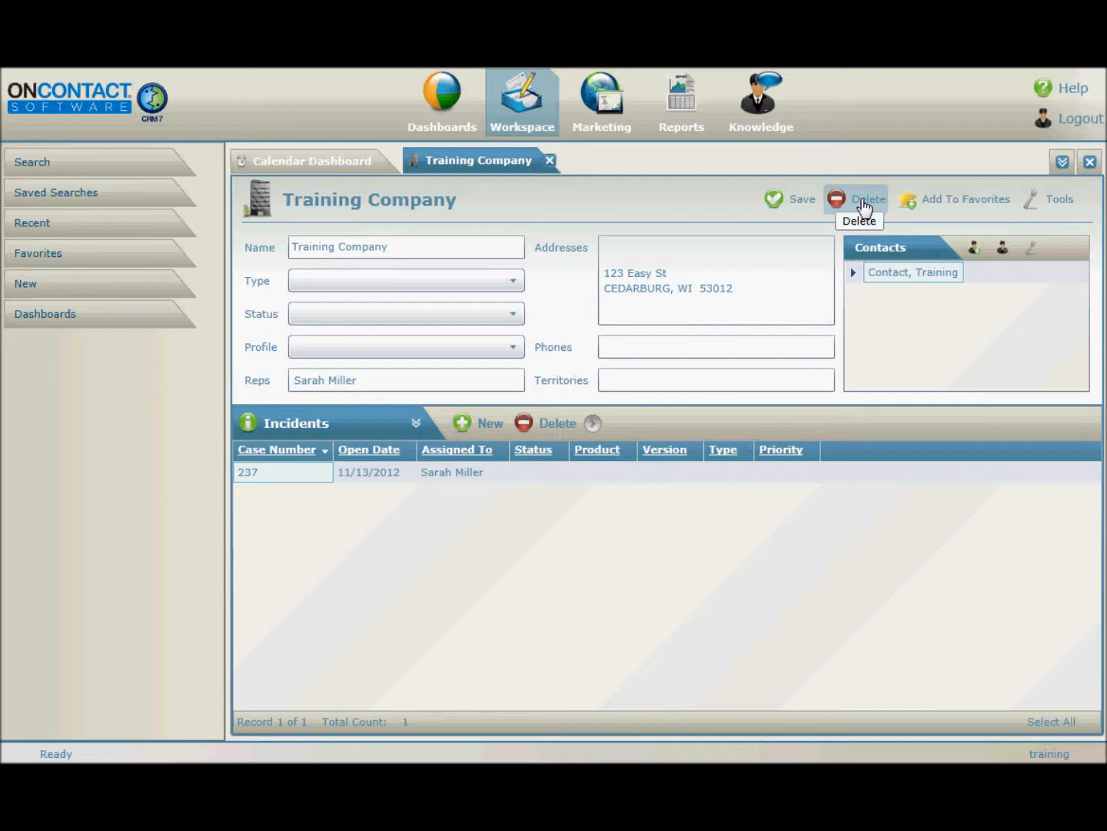
- Set Training Company's status to Inactive and add the company to the favorites
{"action": "left_click", "coordinate": [515, 314]}
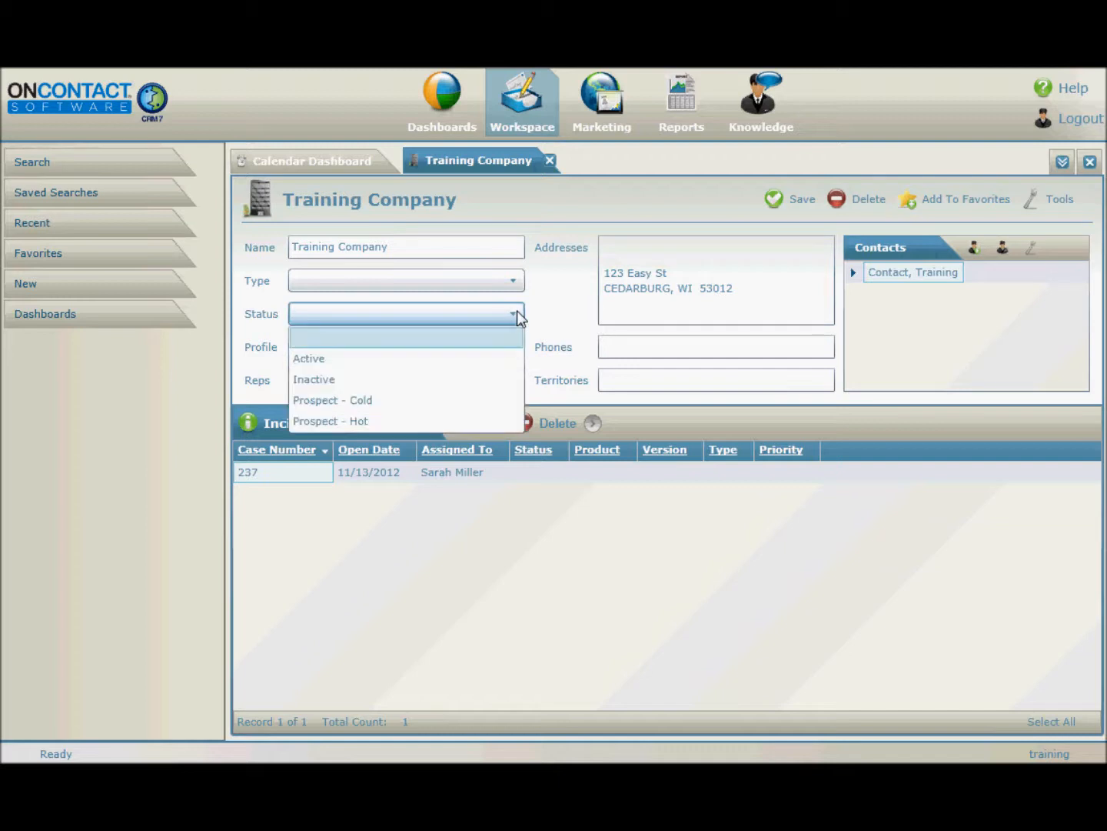
{"action": "left_click", "coordinate": [434, 379]}
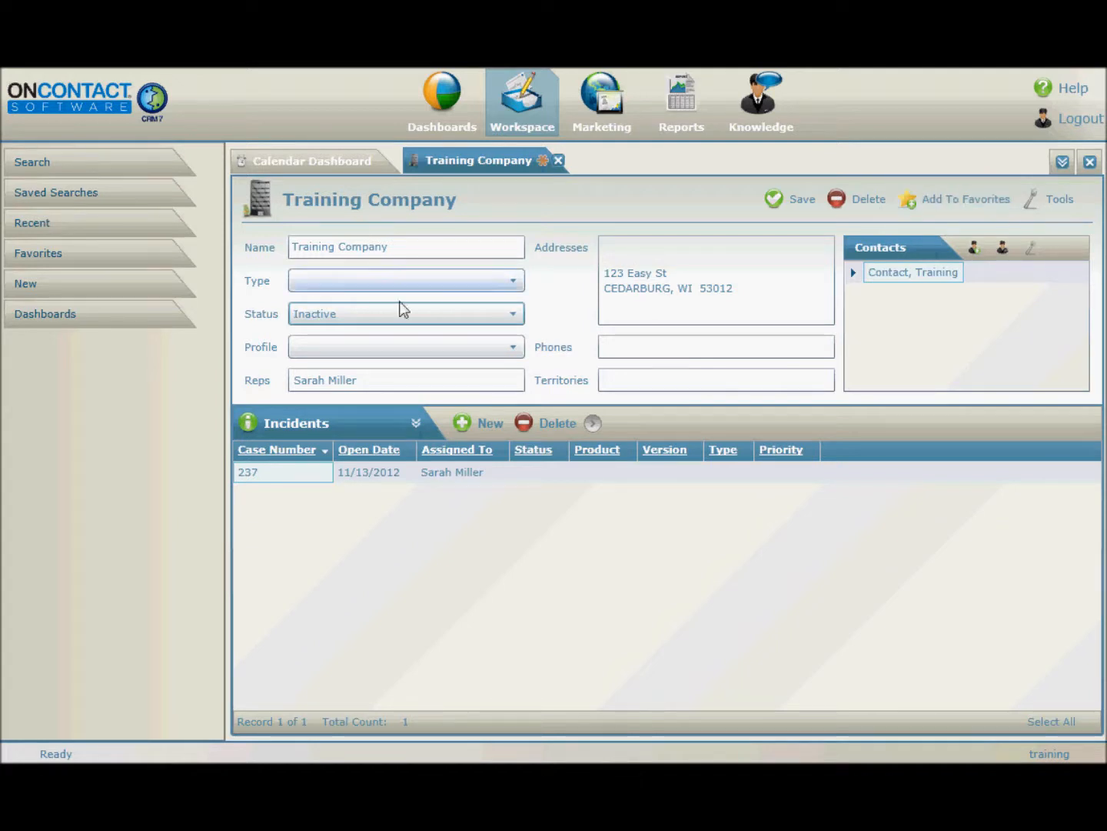
{"action": "left_click", "coordinate": [133, 263]}
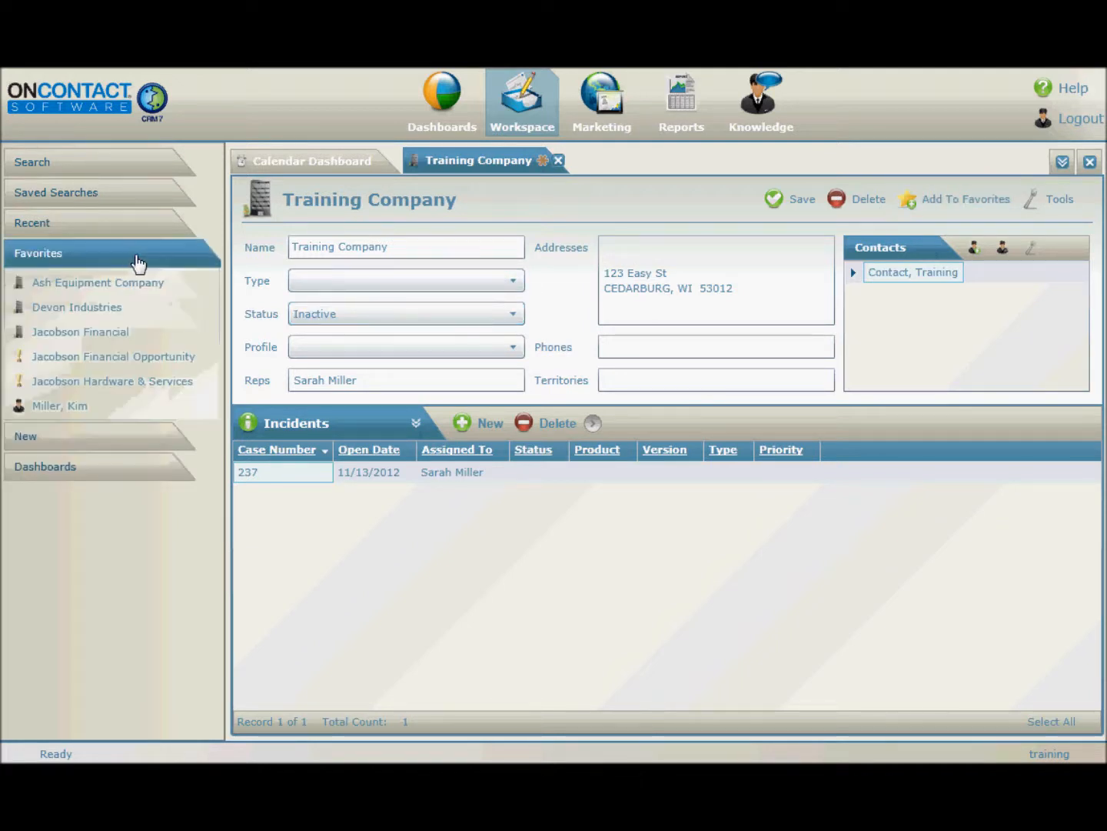
{"action": "left_click", "coordinate": [936, 202]}
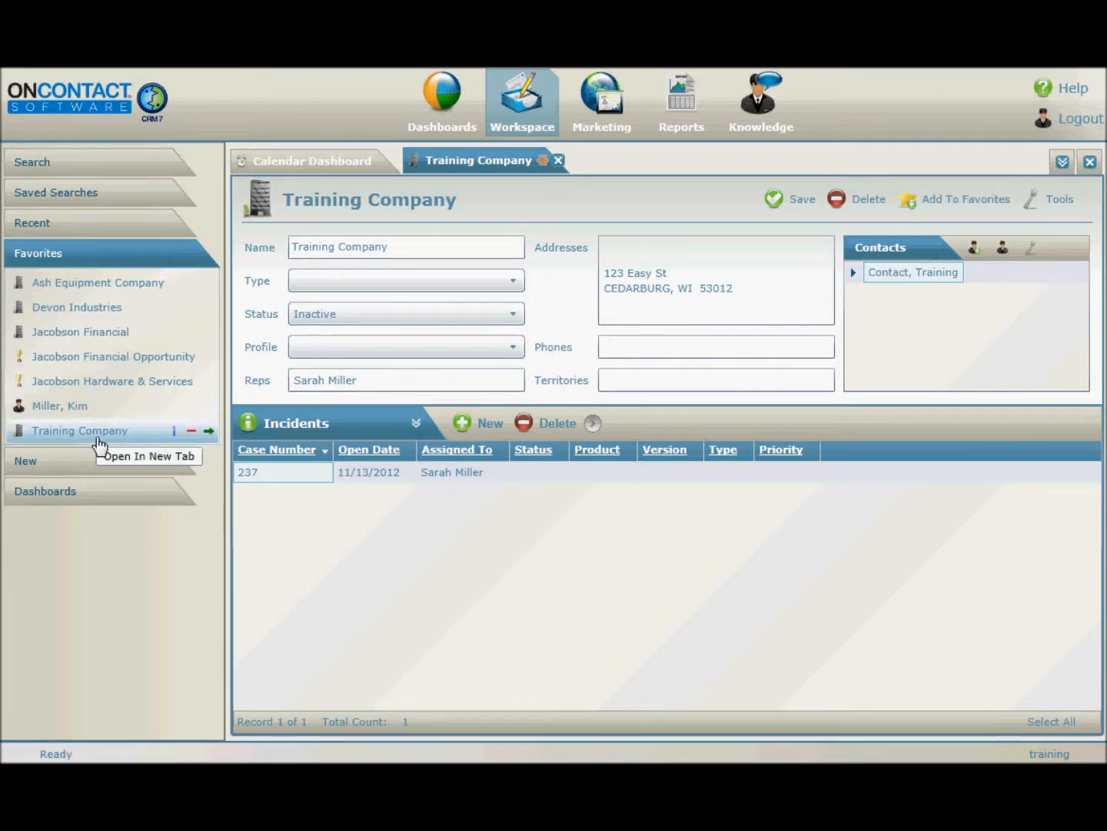
- View the tool options available for the company record and for its contacts
{"action": "left_click", "coordinate": [1040, 206]}
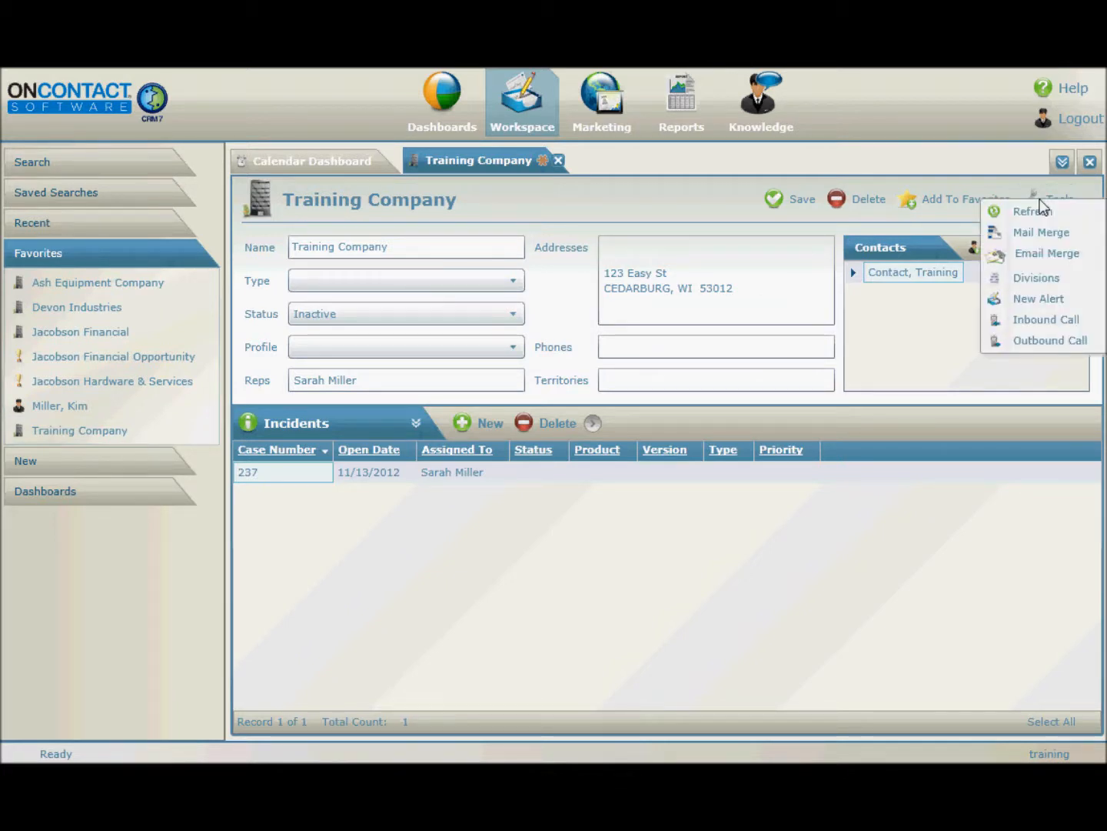
{"action": "left_click", "coordinate": [972, 168]}
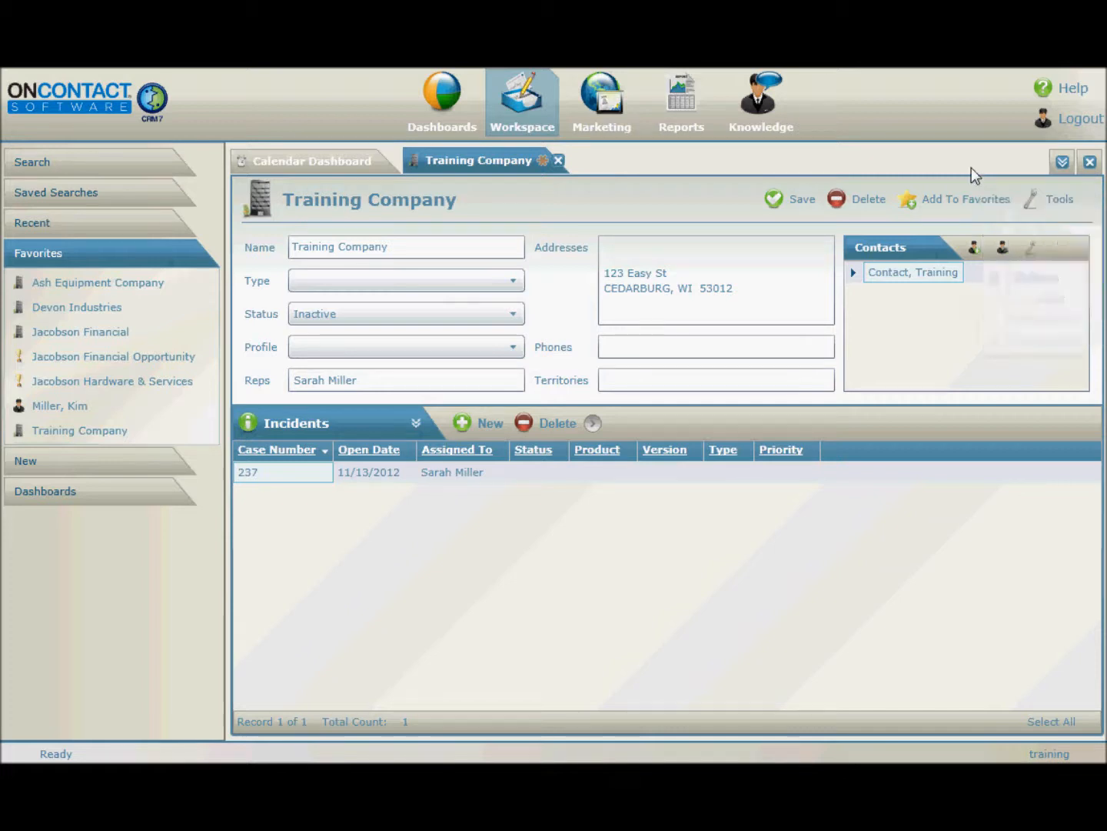
{"action": "left_click", "coordinate": [1036, 245]}
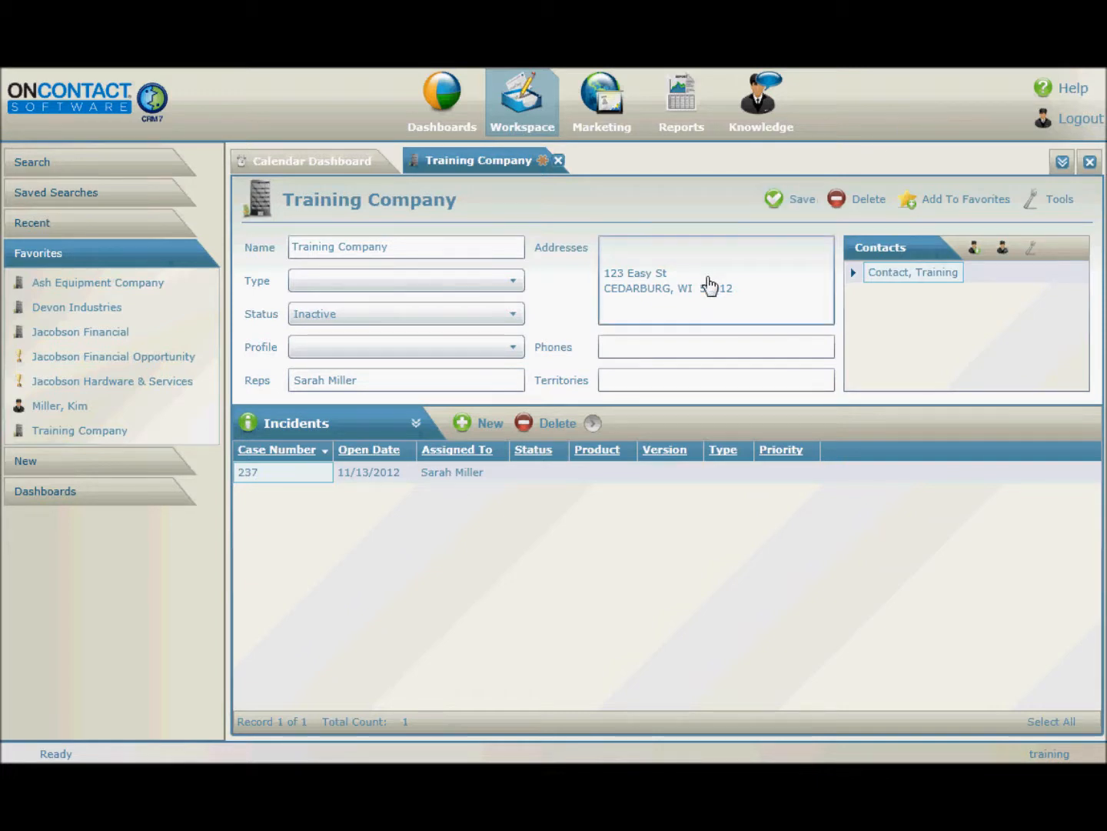
- Open Training Company's existing address for editing to examine its fields, and close it without changes
{"action": "left_click", "coordinate": [707, 281]}
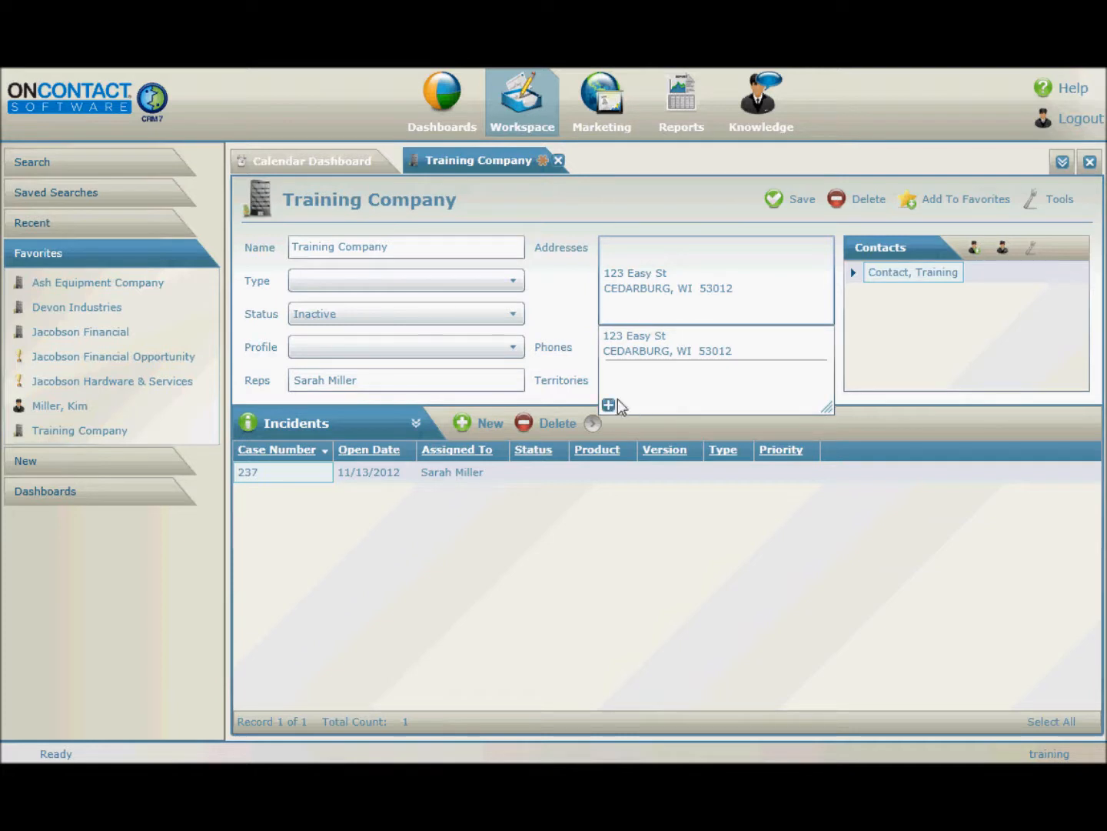
{"action": "mouse_move", "coordinate": [725, 332]}
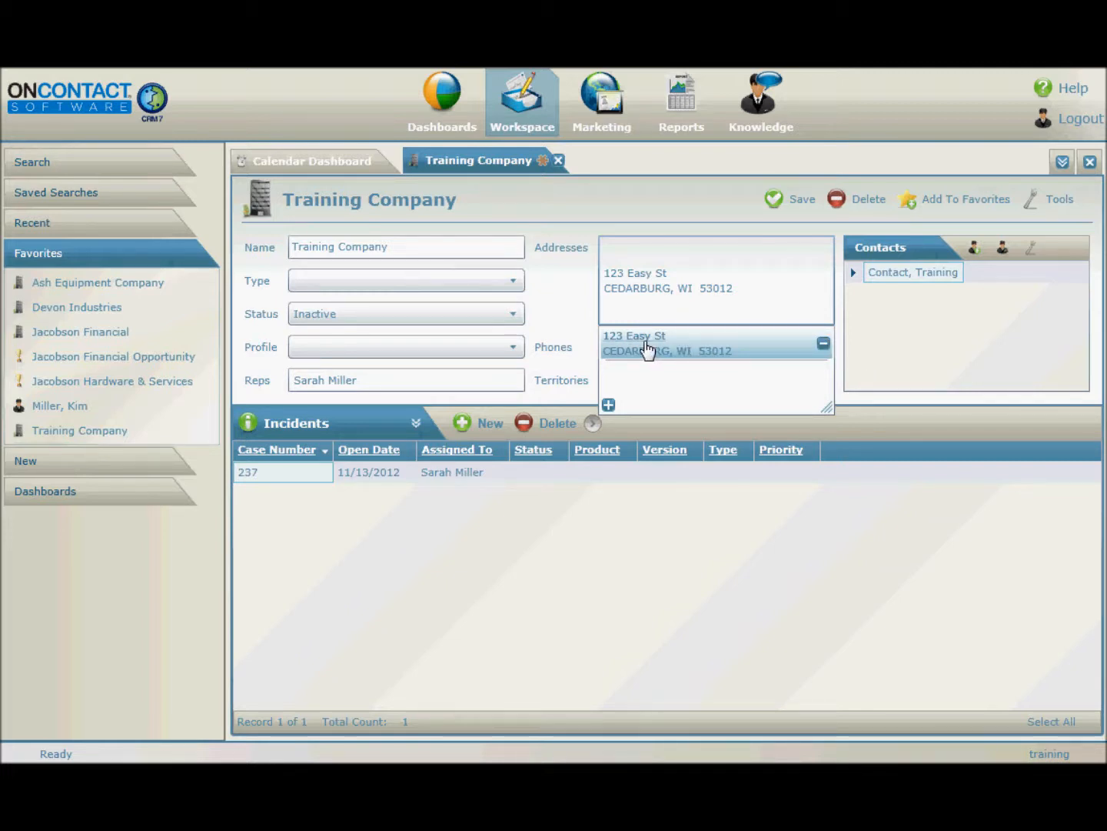
{"action": "double_click", "coordinate": [646, 350]}
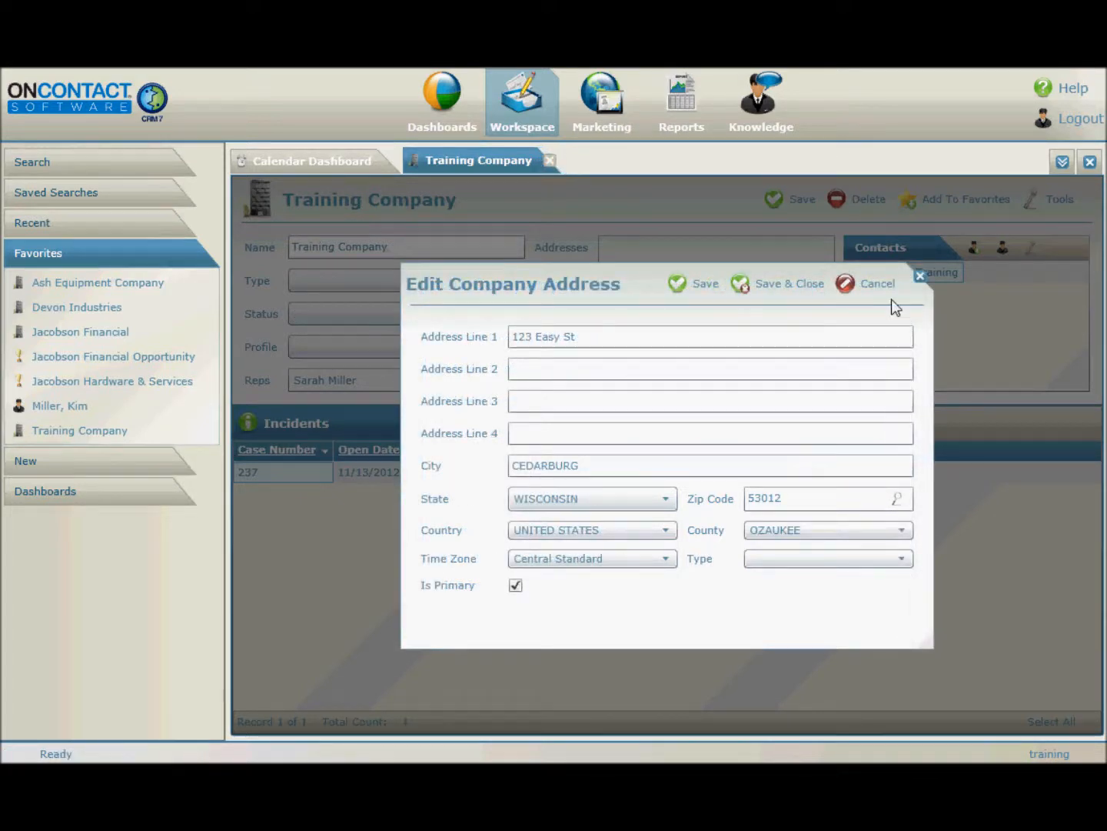
{"action": "left_click", "coordinate": [921, 277]}
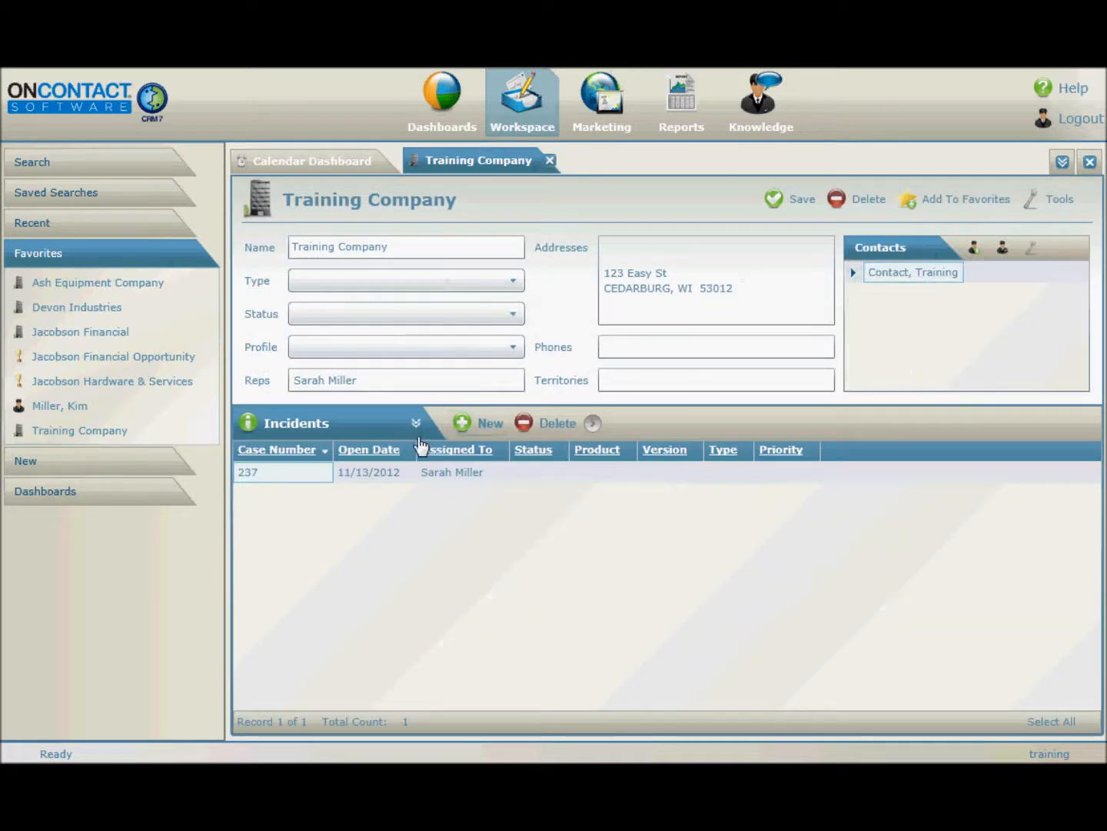
- Switch the related records list of Training Company from incidents to activities
{"action": "left_click", "coordinate": [415, 424]}
{"action": "left_click", "coordinate": [329, 85]}
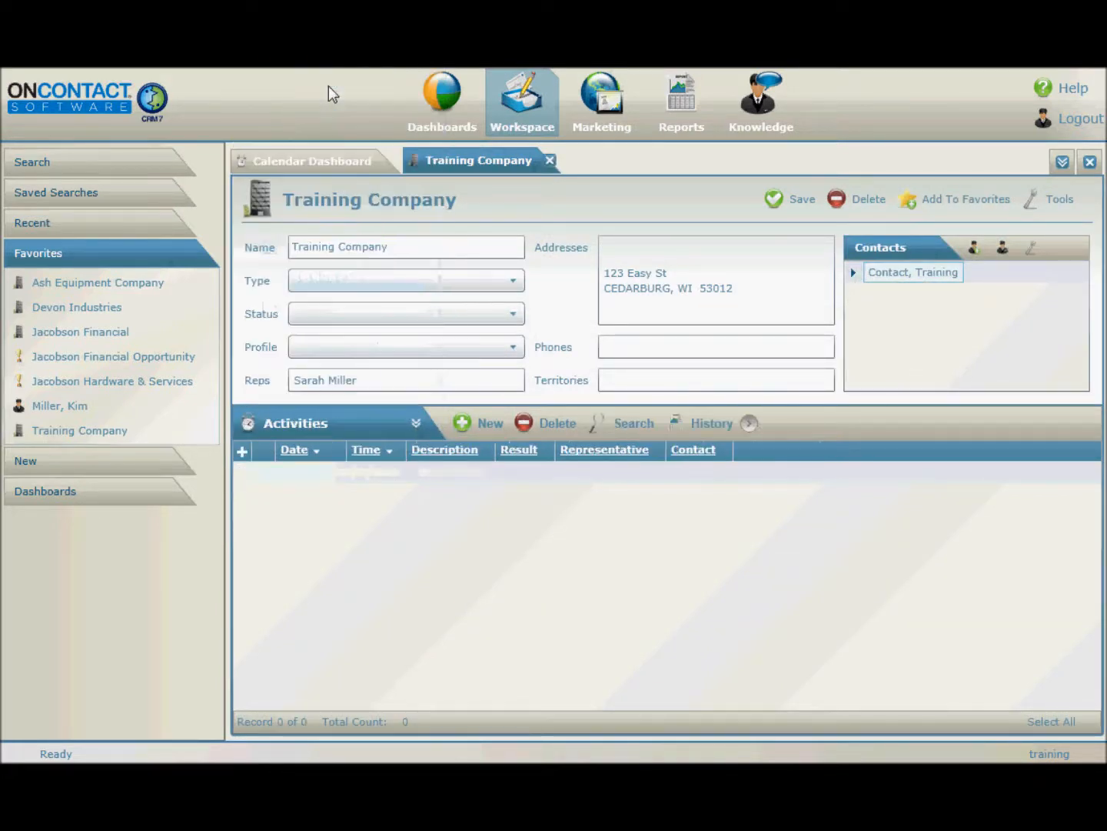
{"action": "left_click", "coordinate": [375, 416]}
{"action": "left_click", "coordinate": [375, 414]}
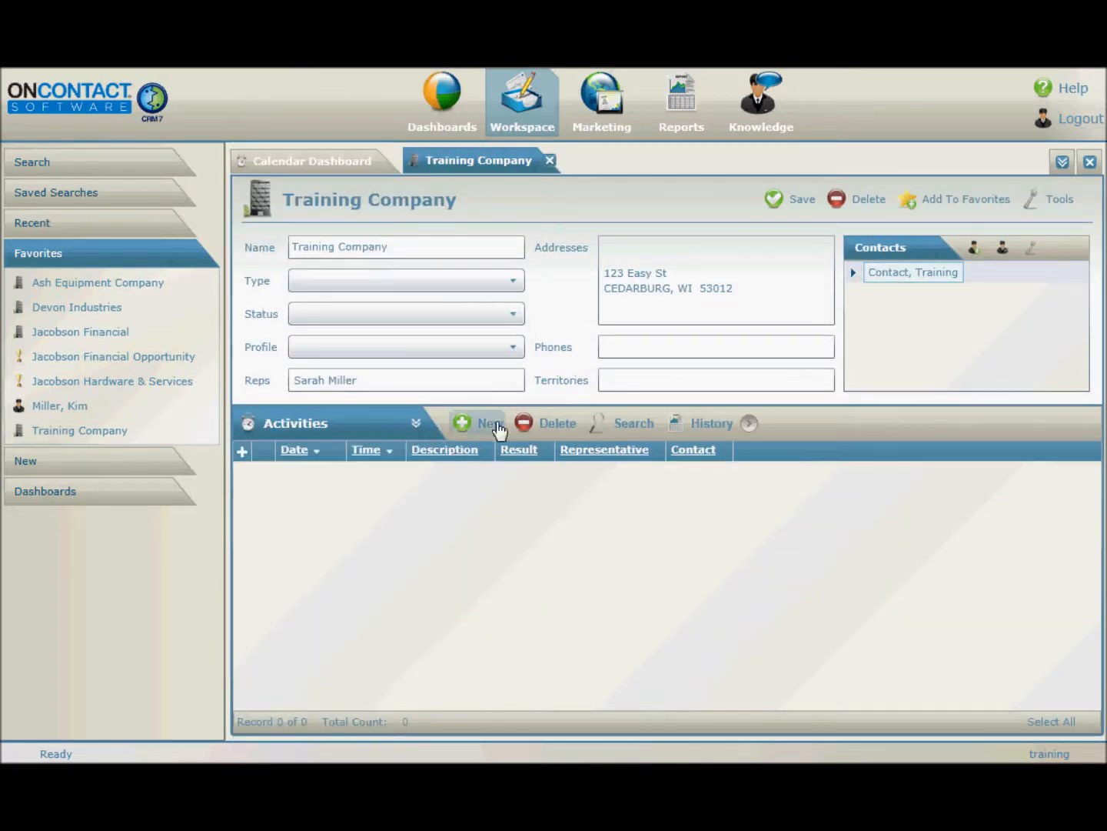
- Create an activity for Training Company with the action Appointment and the start date 11/15/2012, and save it
{"action": "left_click", "coordinate": [484, 427]}
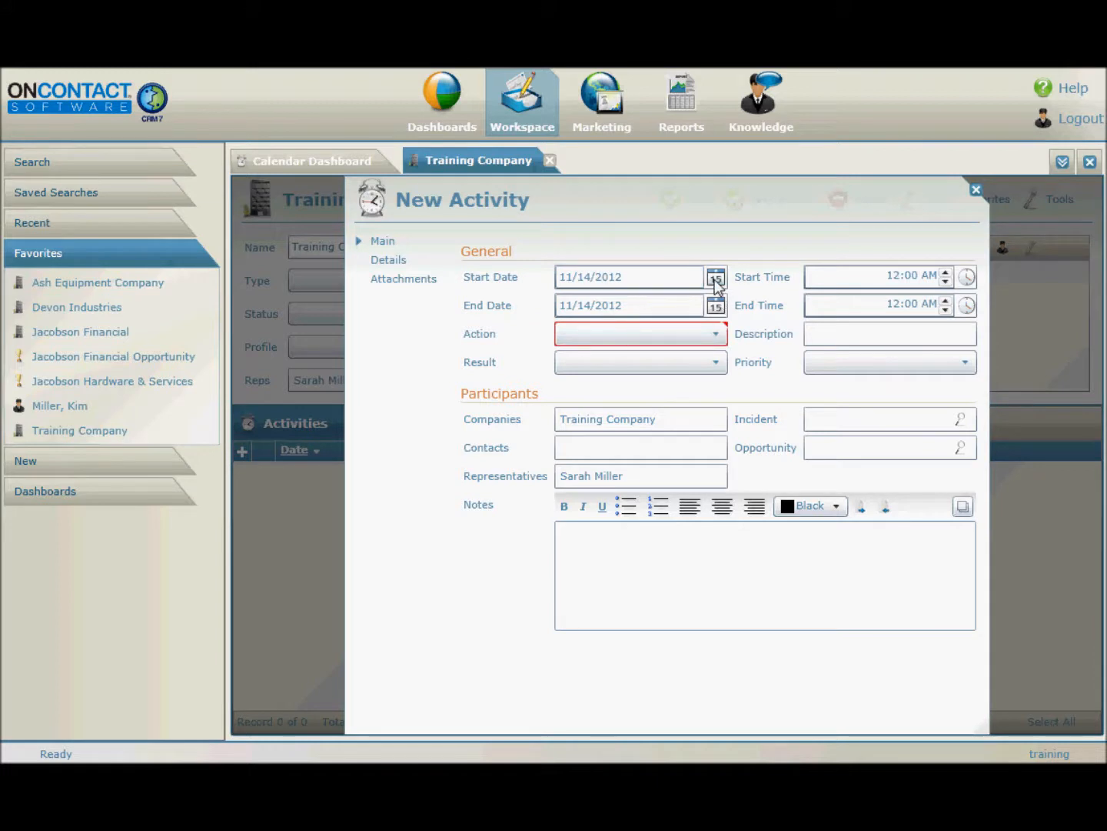
{"action": "left_click", "coordinate": [715, 333]}
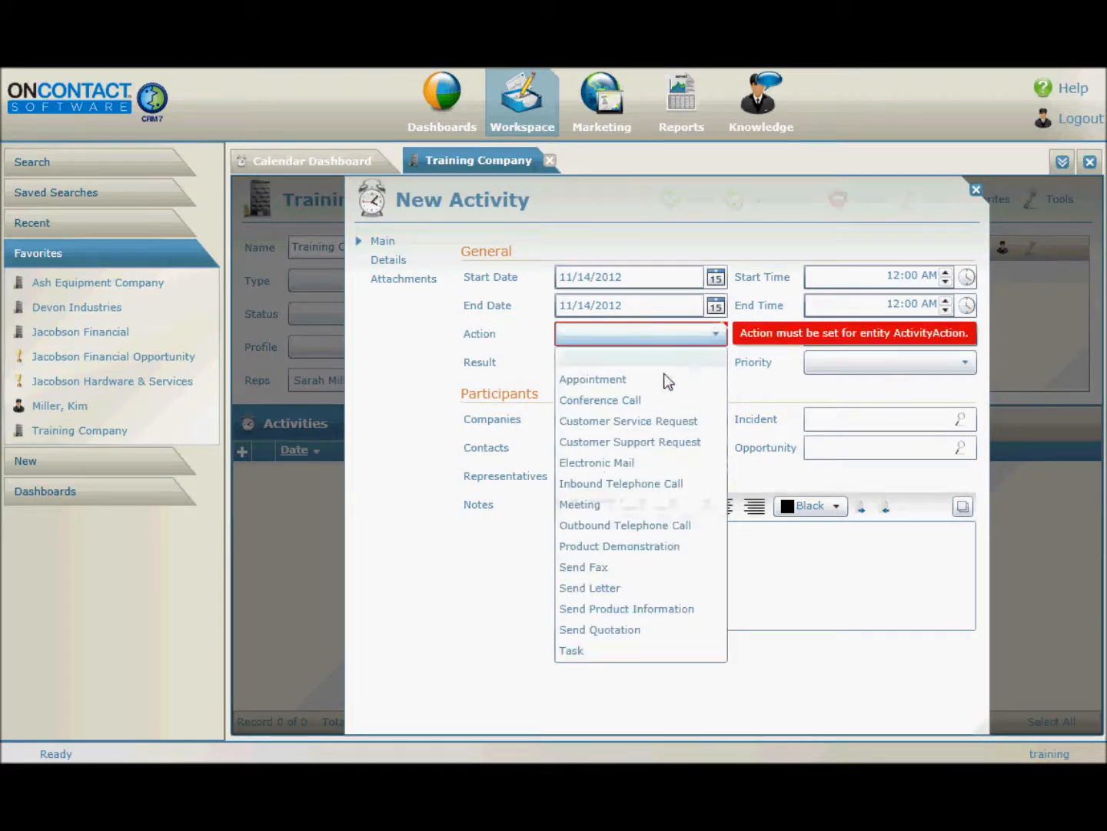
{"action": "left_click", "coordinate": [666, 379]}
{"action": "left_click", "coordinate": [716, 278]}
{"action": "left_click", "coordinate": [661, 381]}
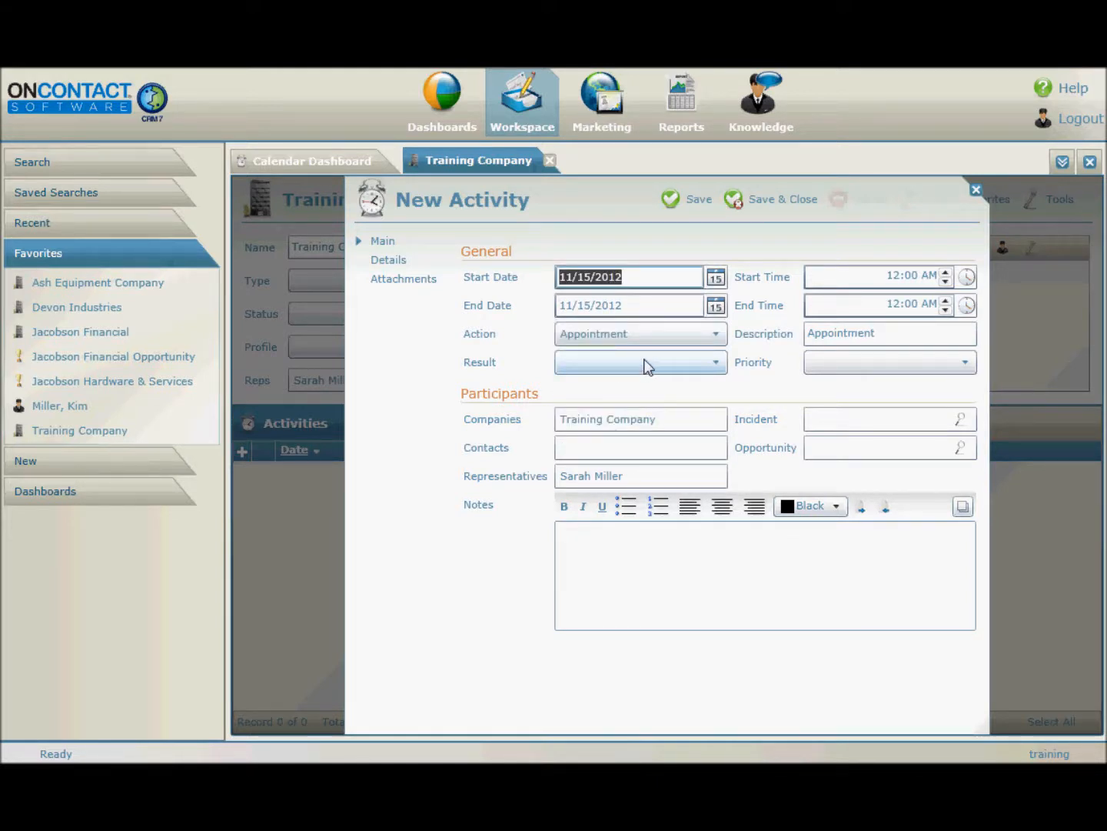
{"action": "left_click", "coordinate": [629, 569]}
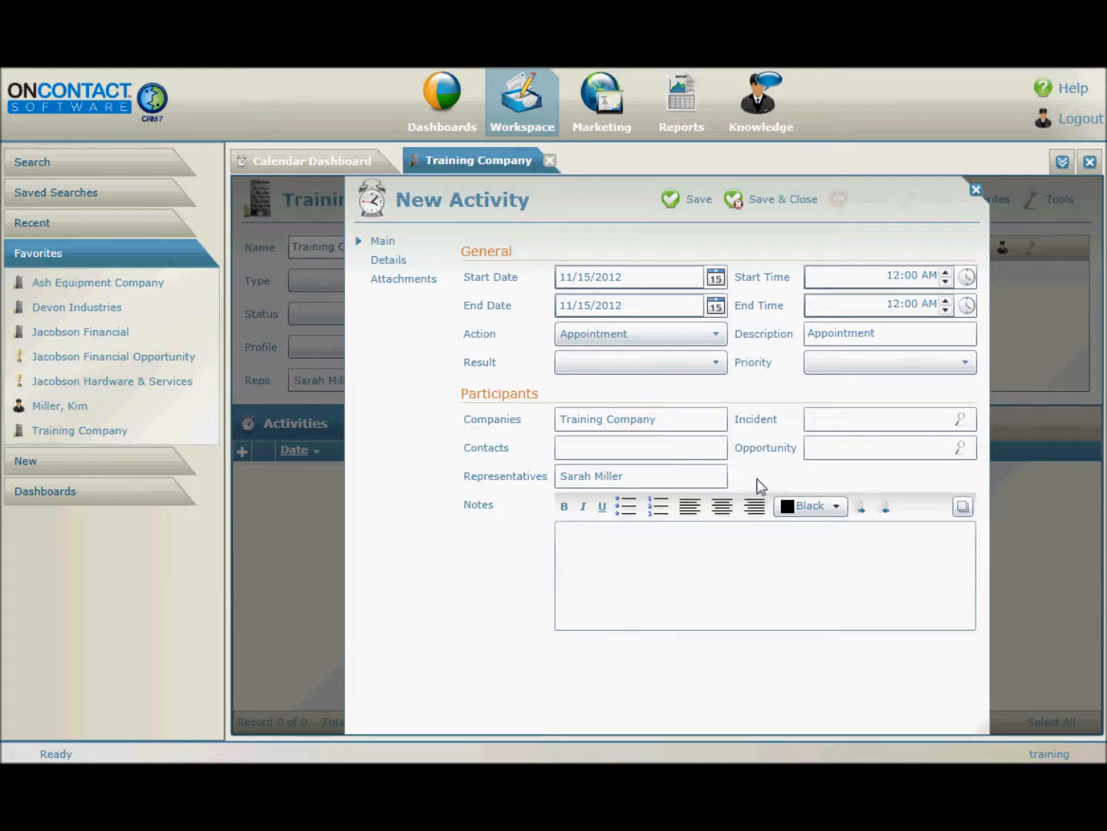
{"action": "left_click", "coordinate": [673, 205]}
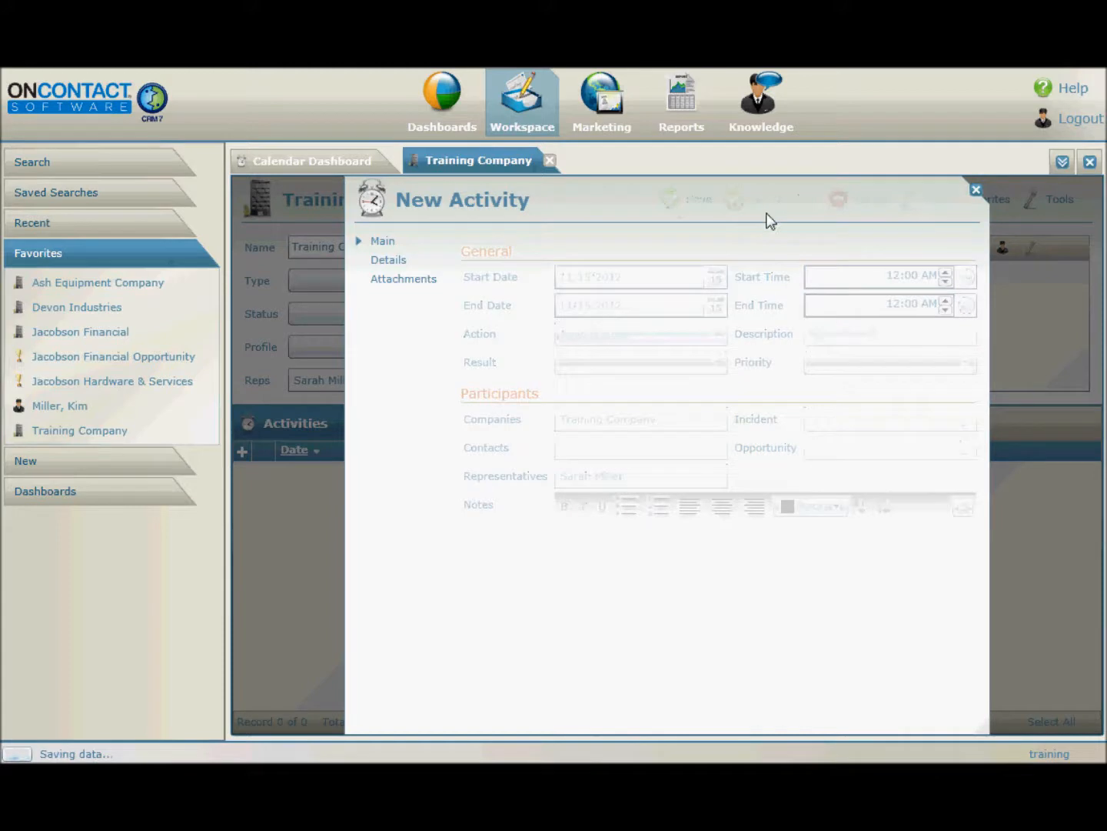
- View the tool options available for the saved appointment activity
{"action": "left_click", "coordinate": [929, 208]}
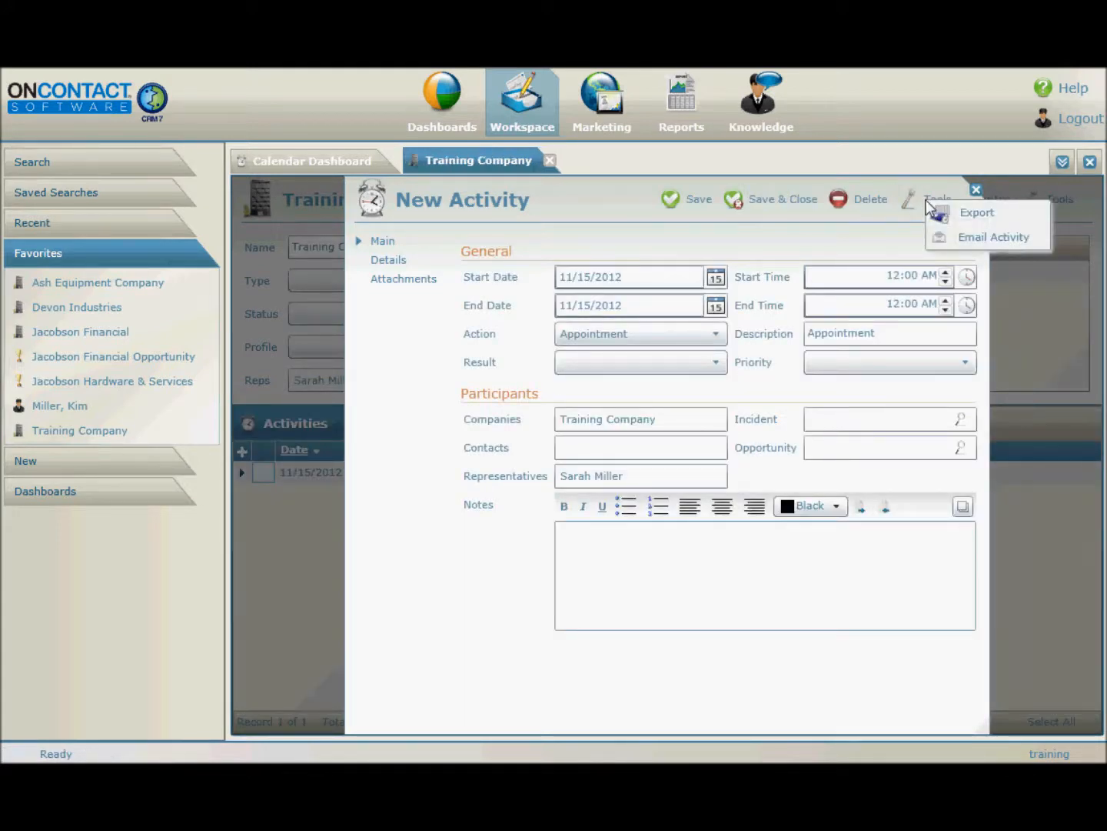